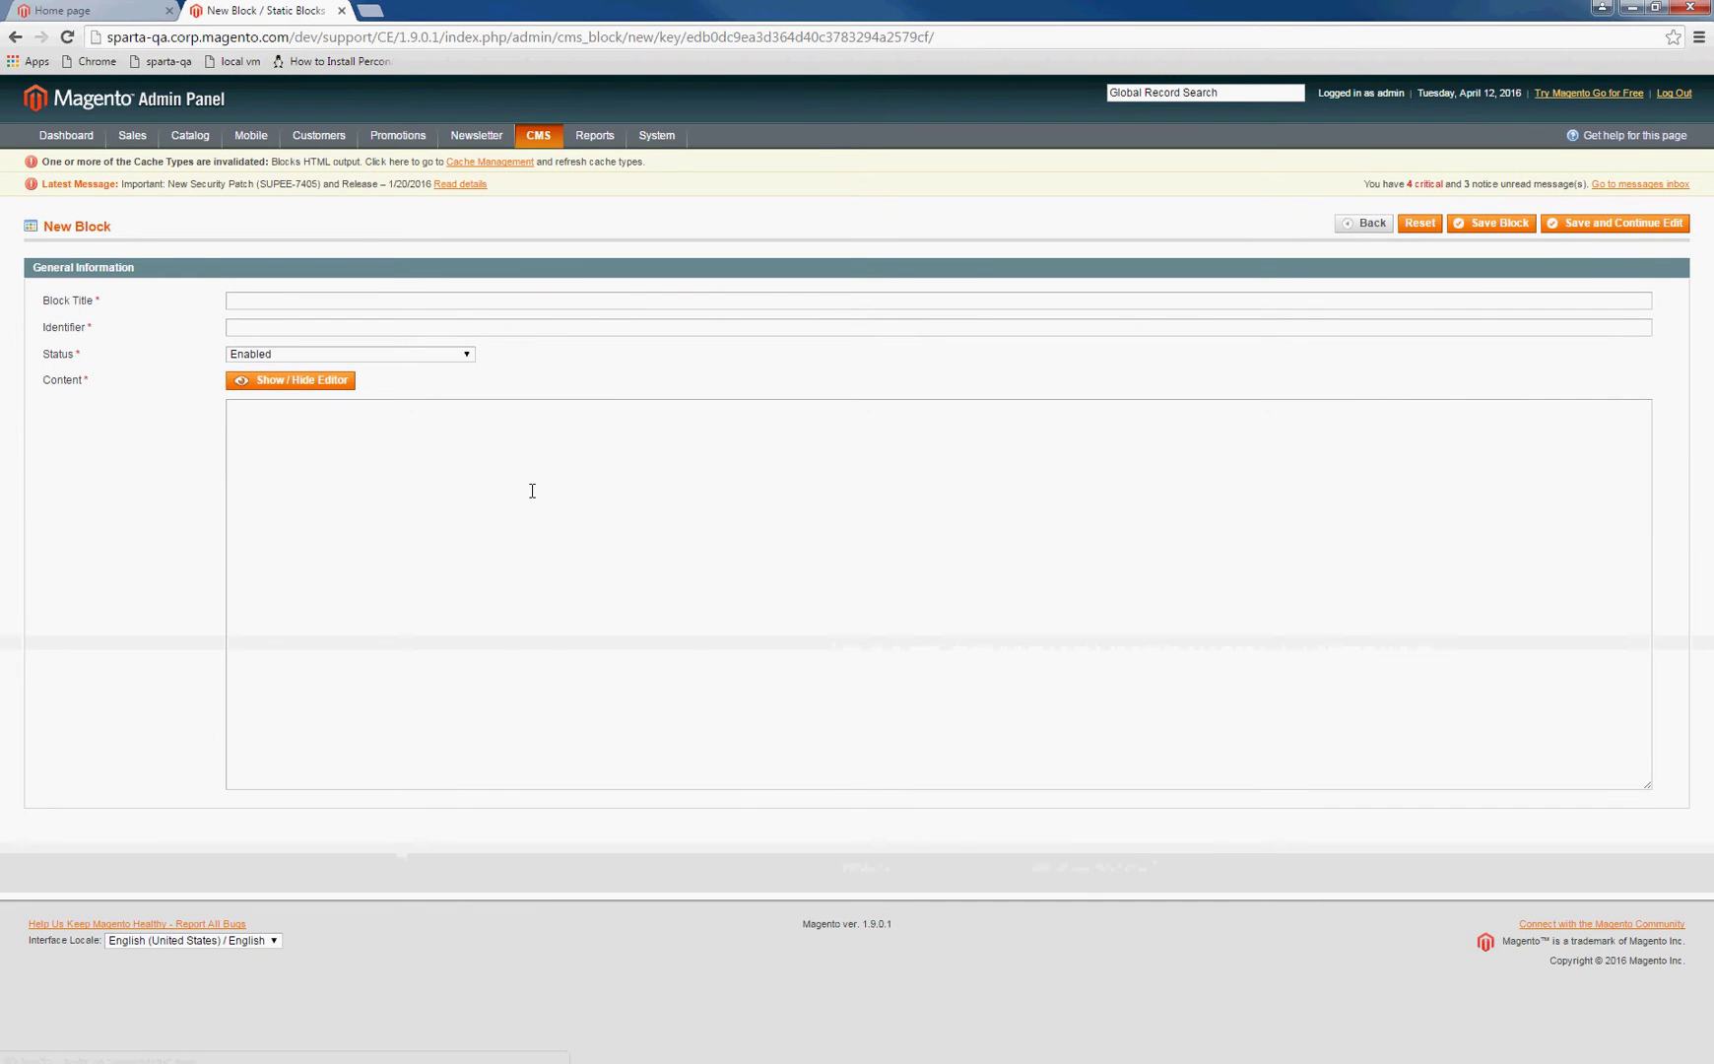
Show and hide the rich-text editor for the new static block's content
left_click(326, 383)
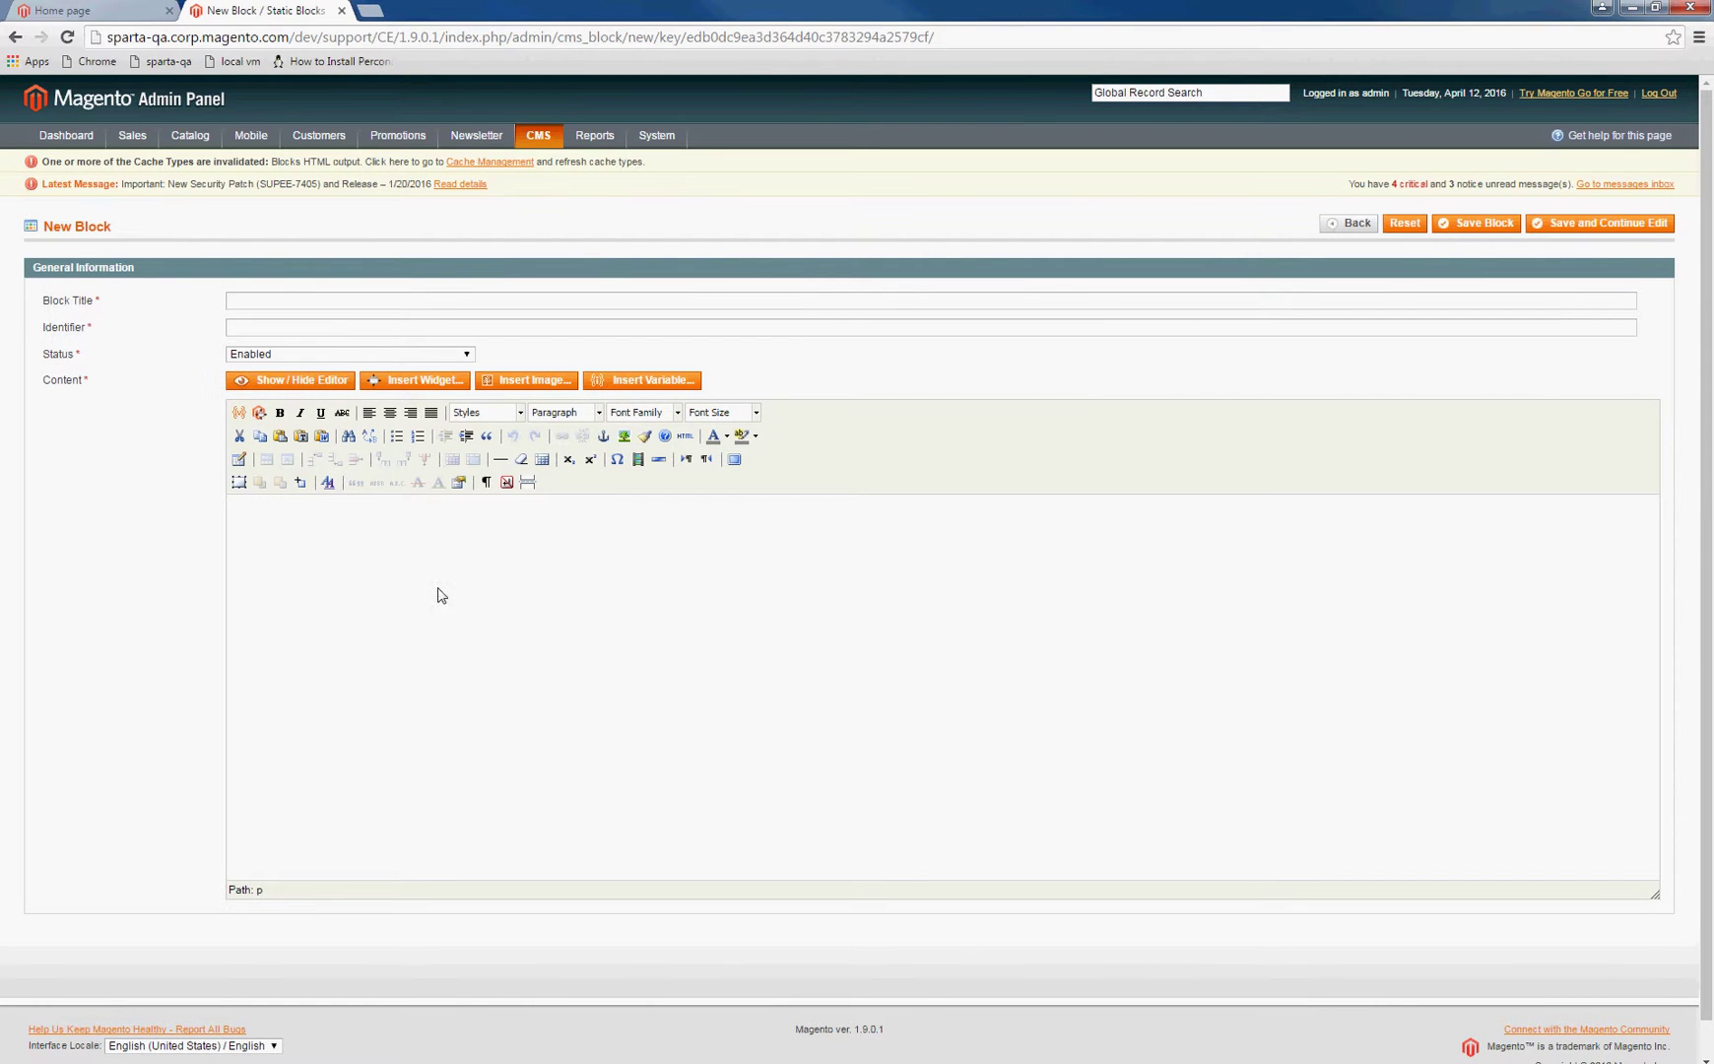
left_click(294, 388)
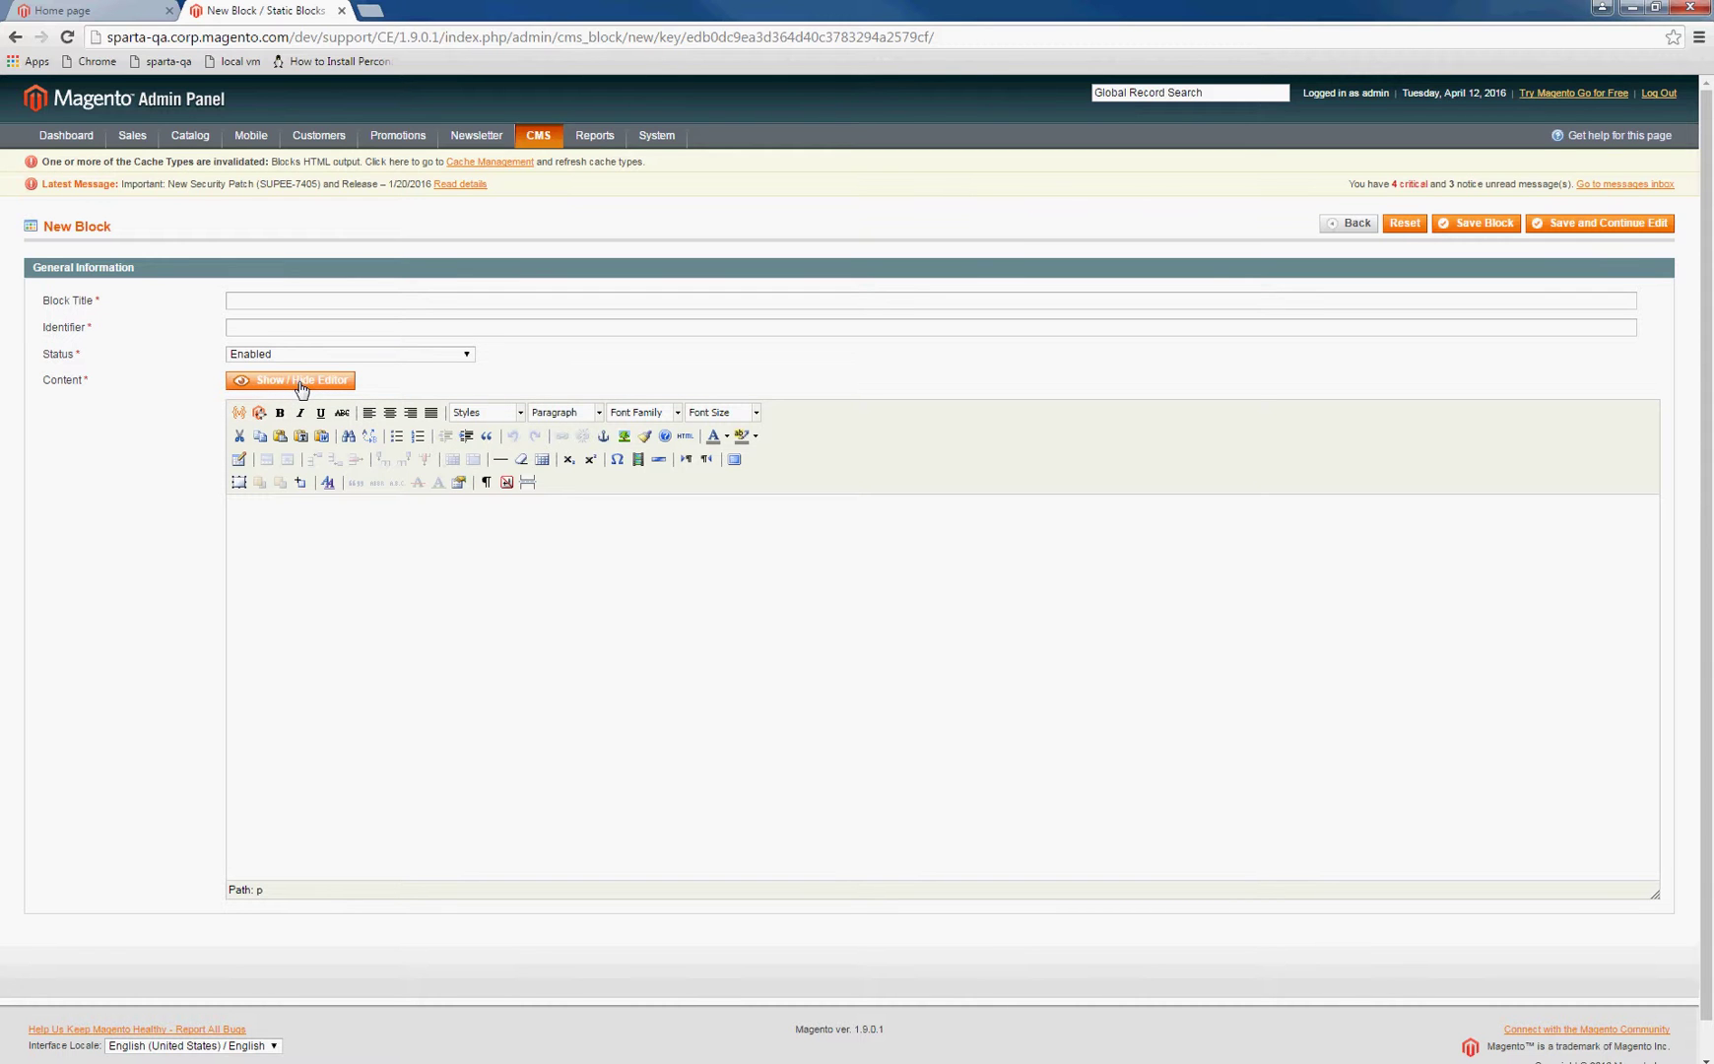
left_click(301, 387)
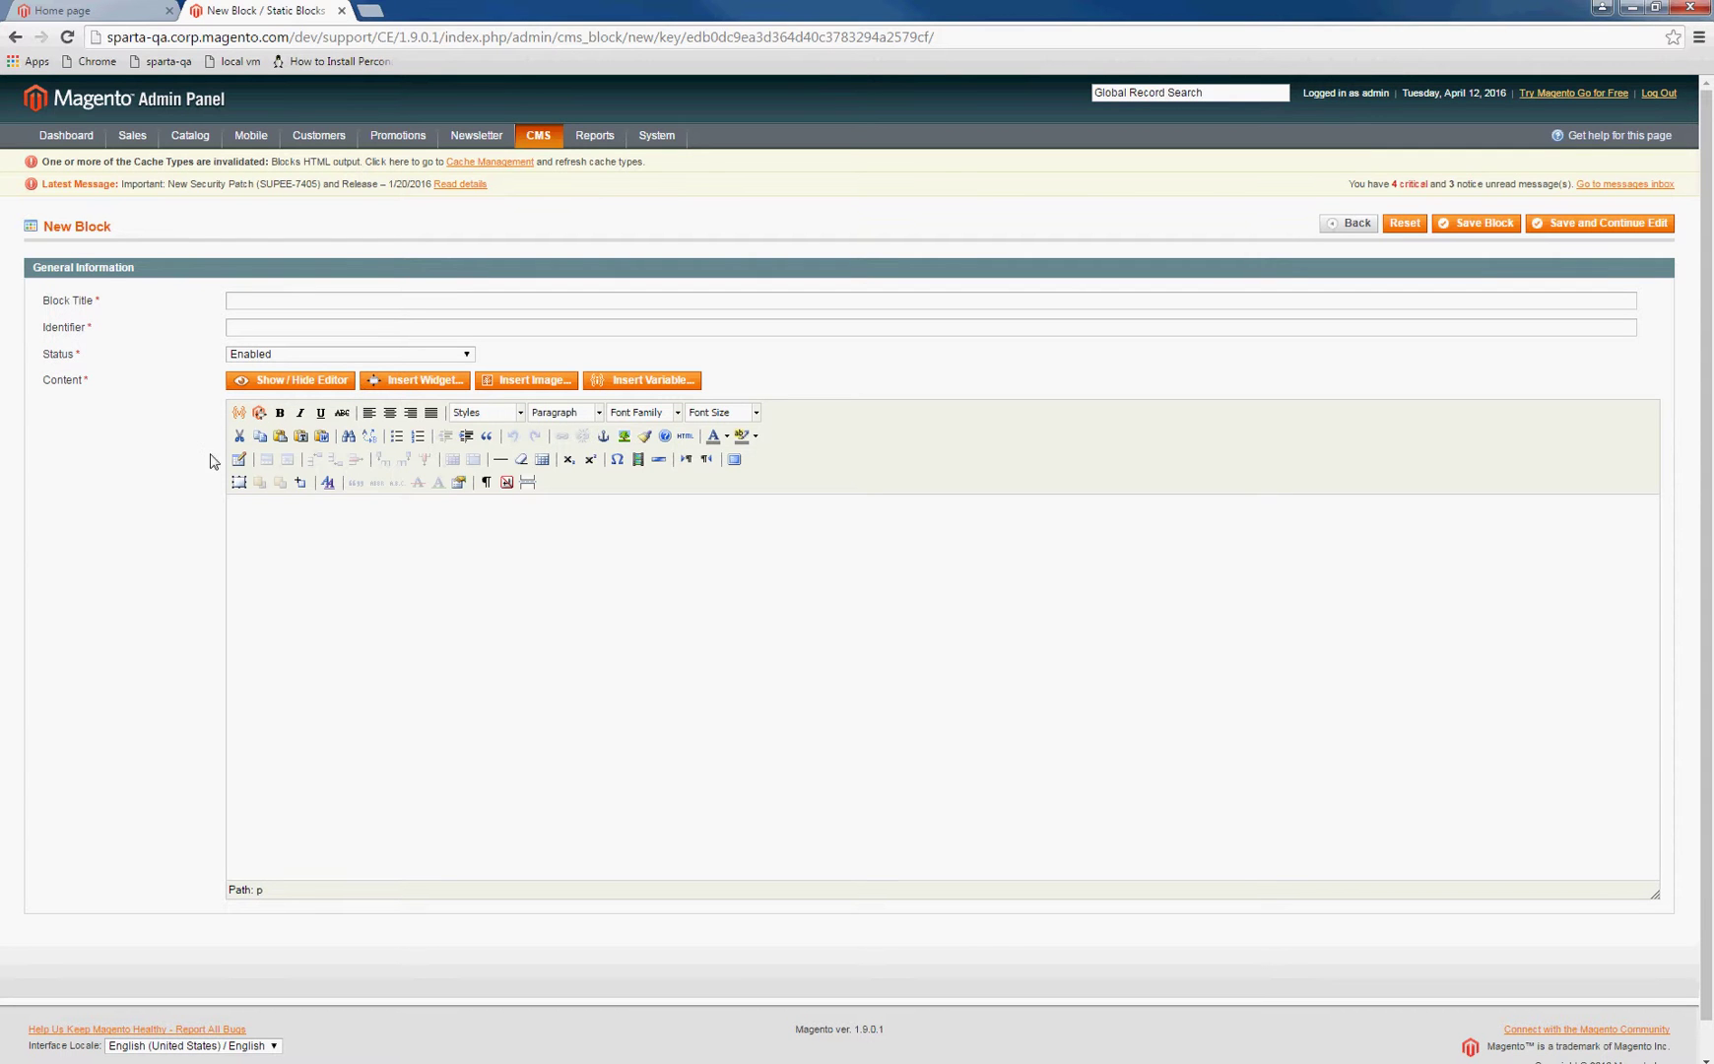
left_click(308, 390)
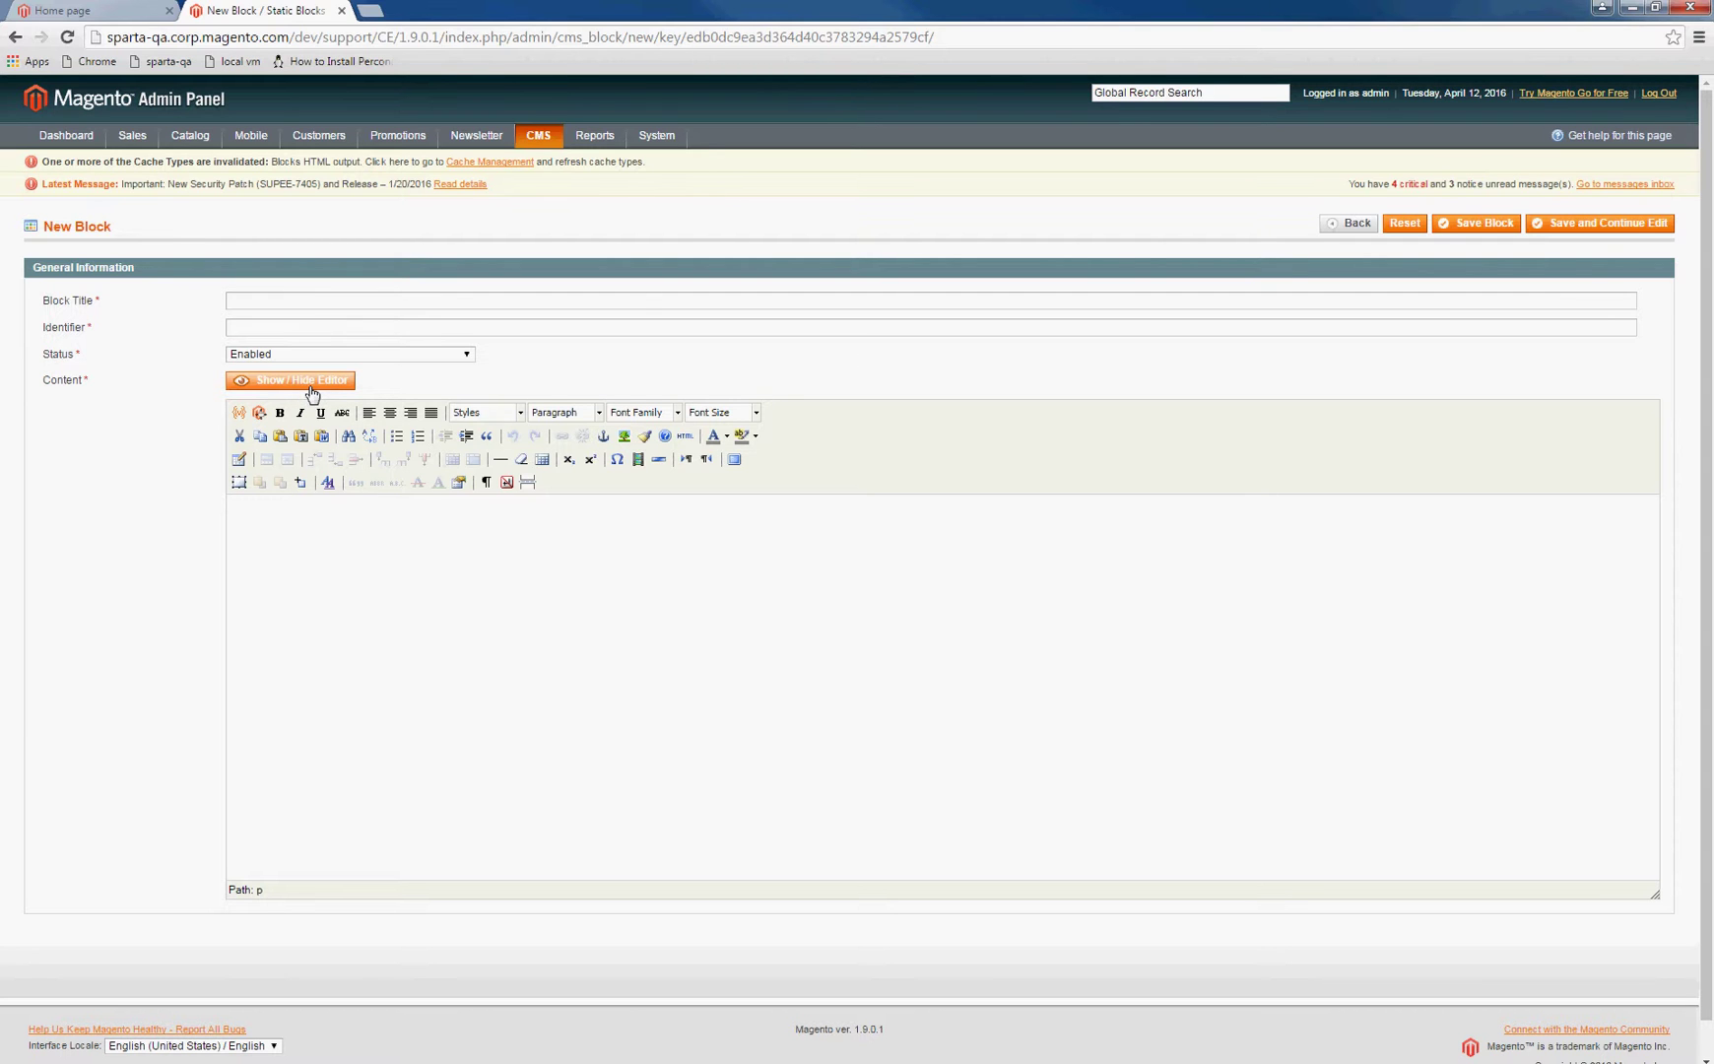
left_click(309, 386)
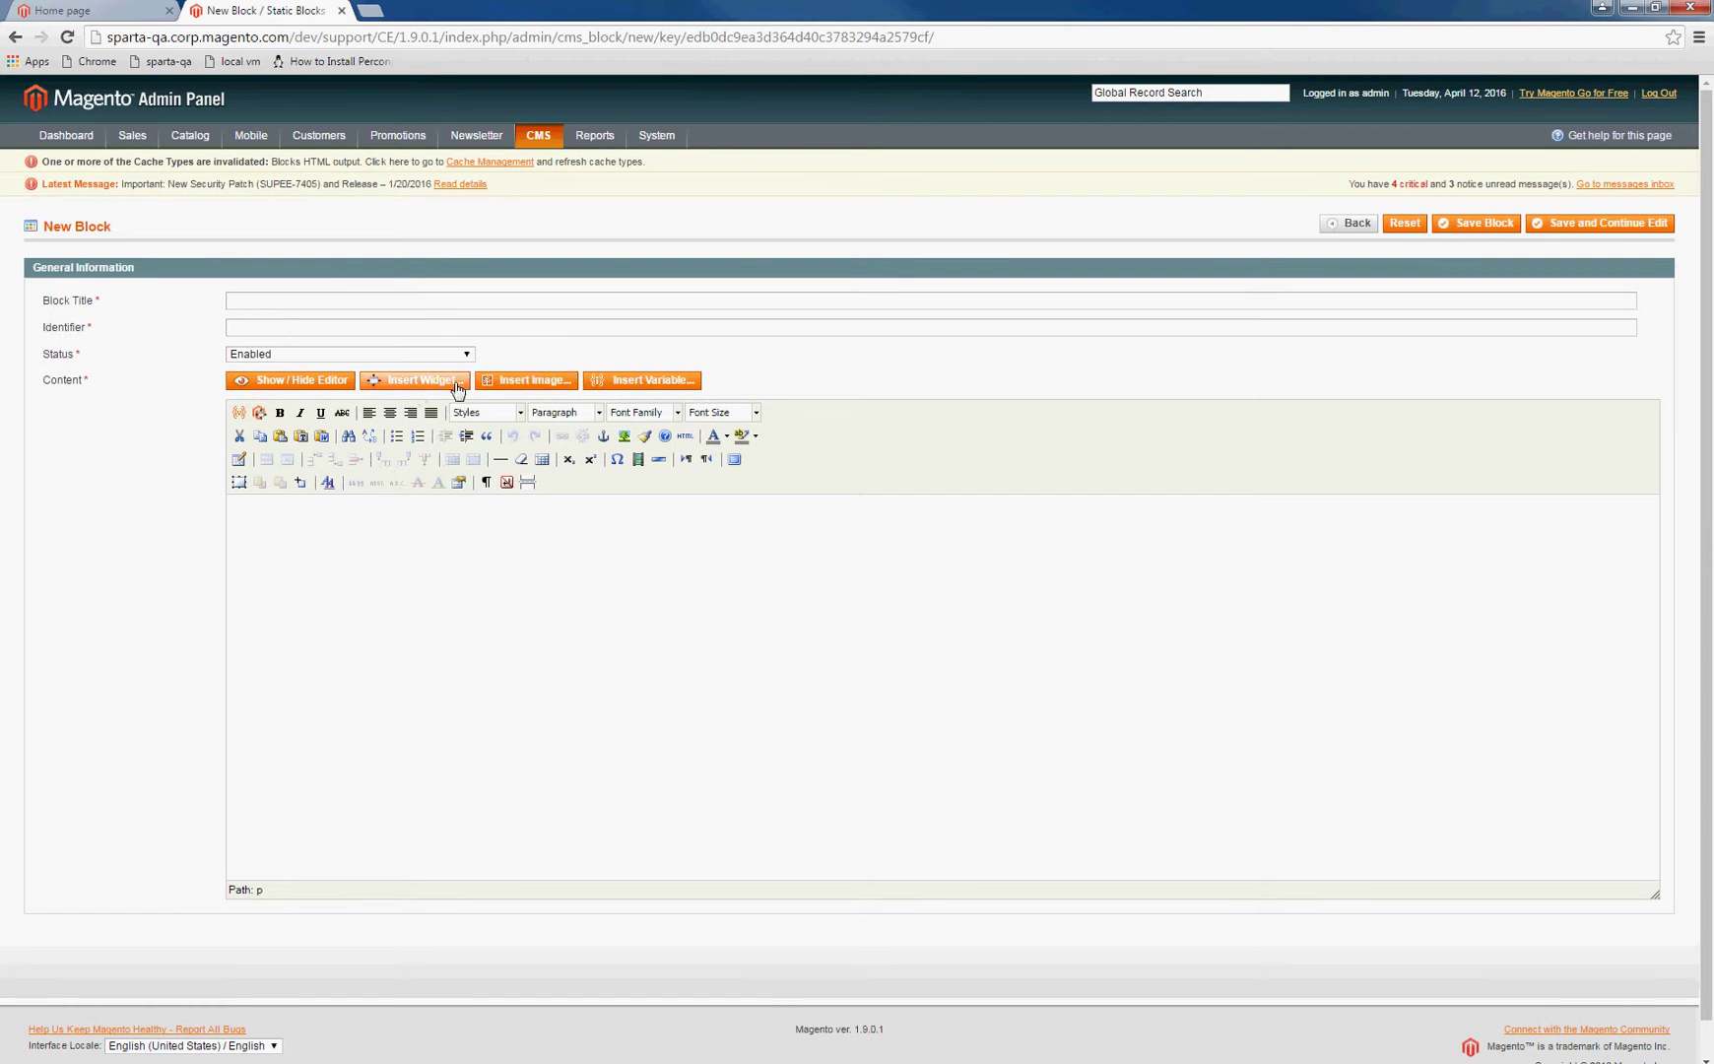
Try to open the media storage for inserting an image into the block's content, and dismiss it
left_click(516, 388)
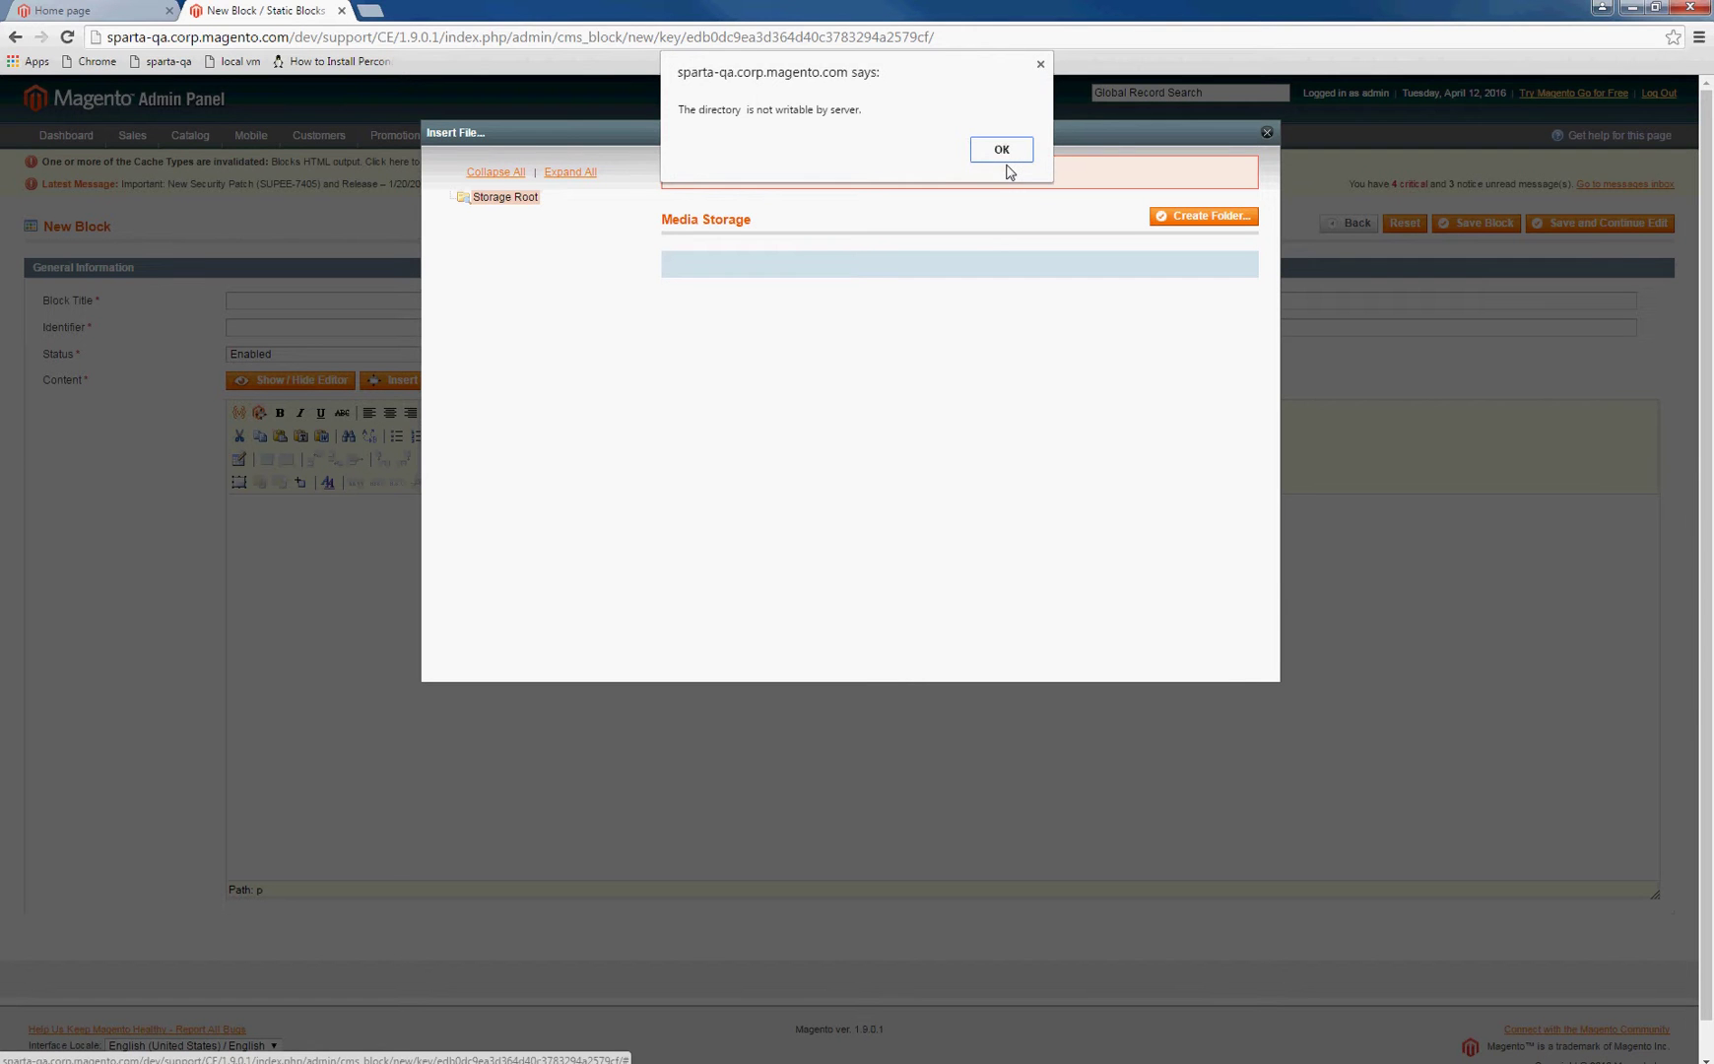
left_click(1002, 153)
left_click(1268, 133)
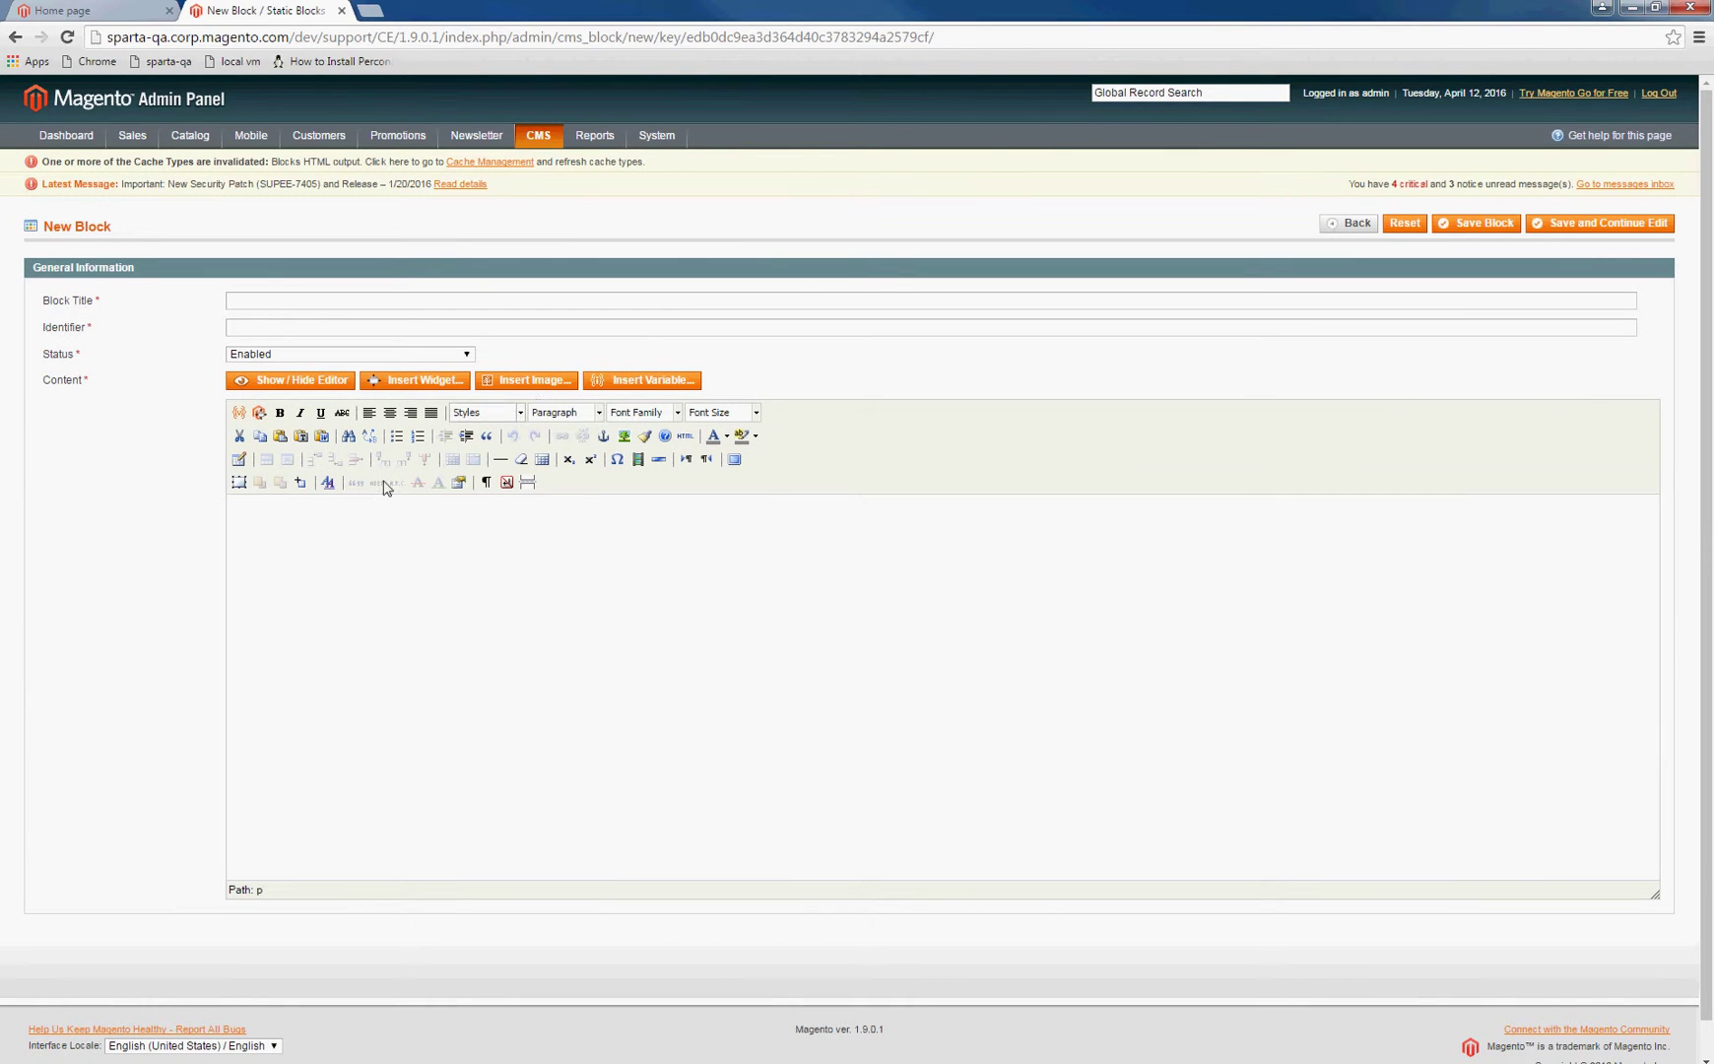
Examine the widget types that can be inserted into the block's content, and close without inserting one
left_click(261, 413)
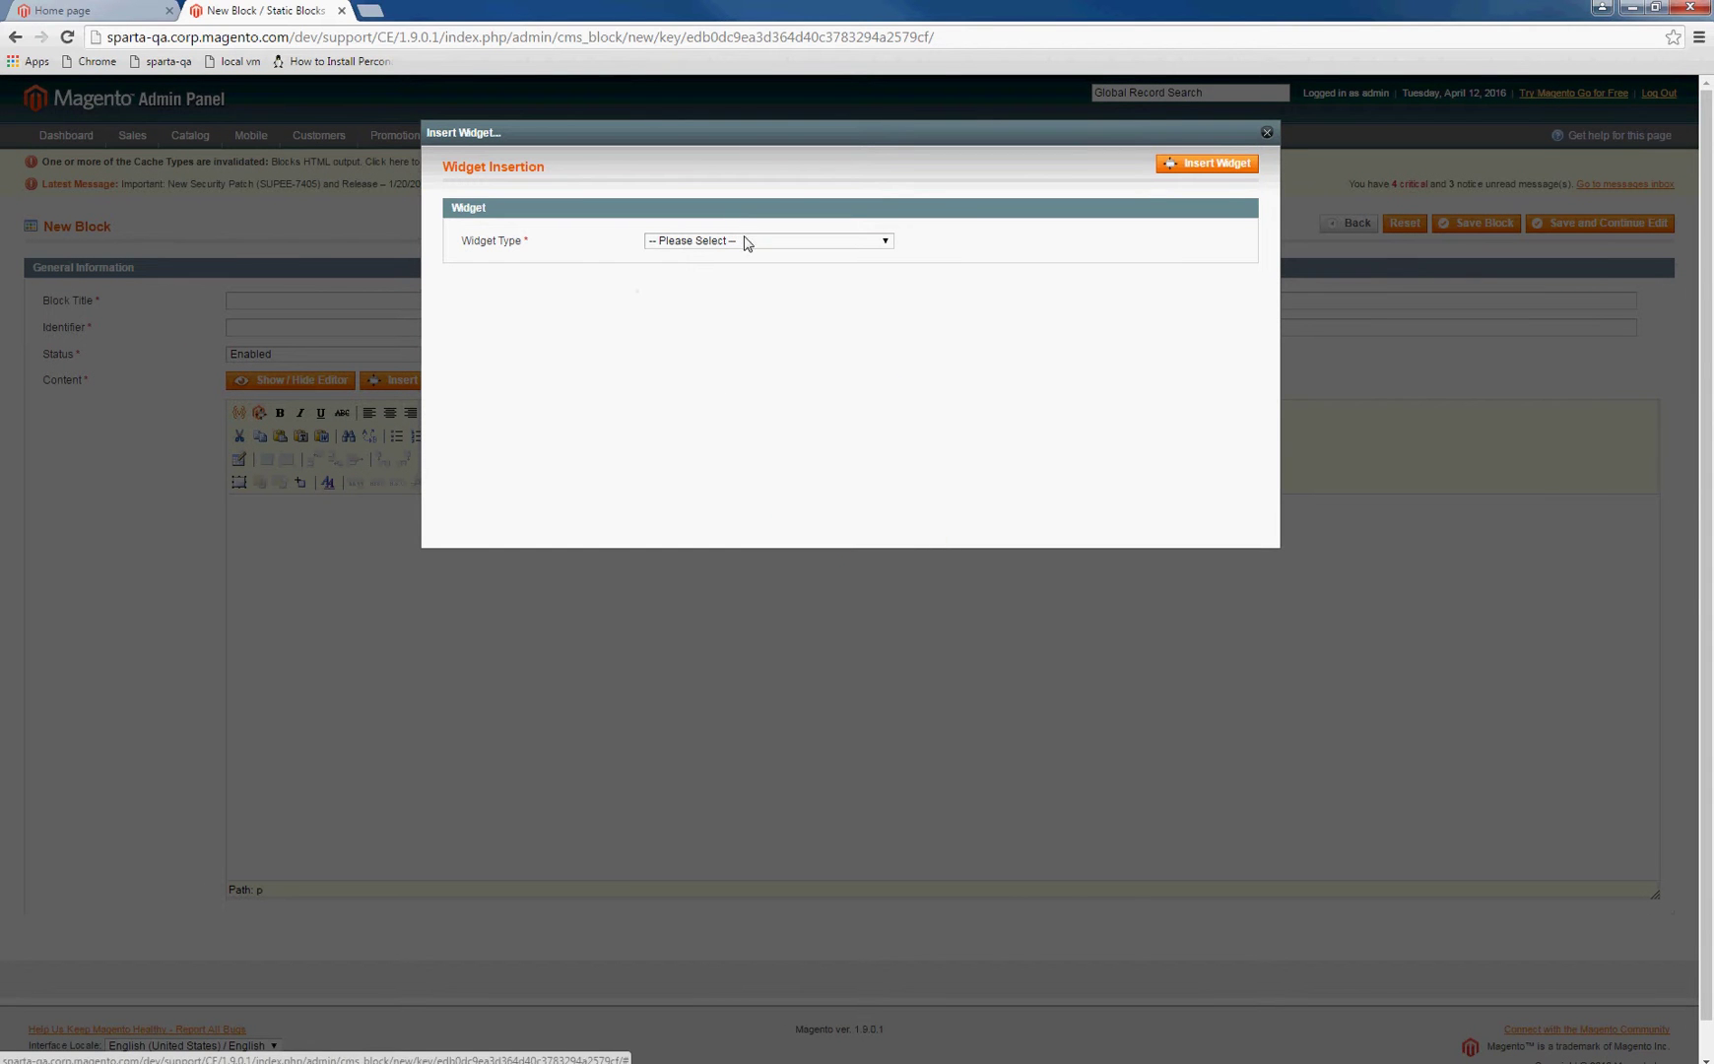
left_click(746, 241)
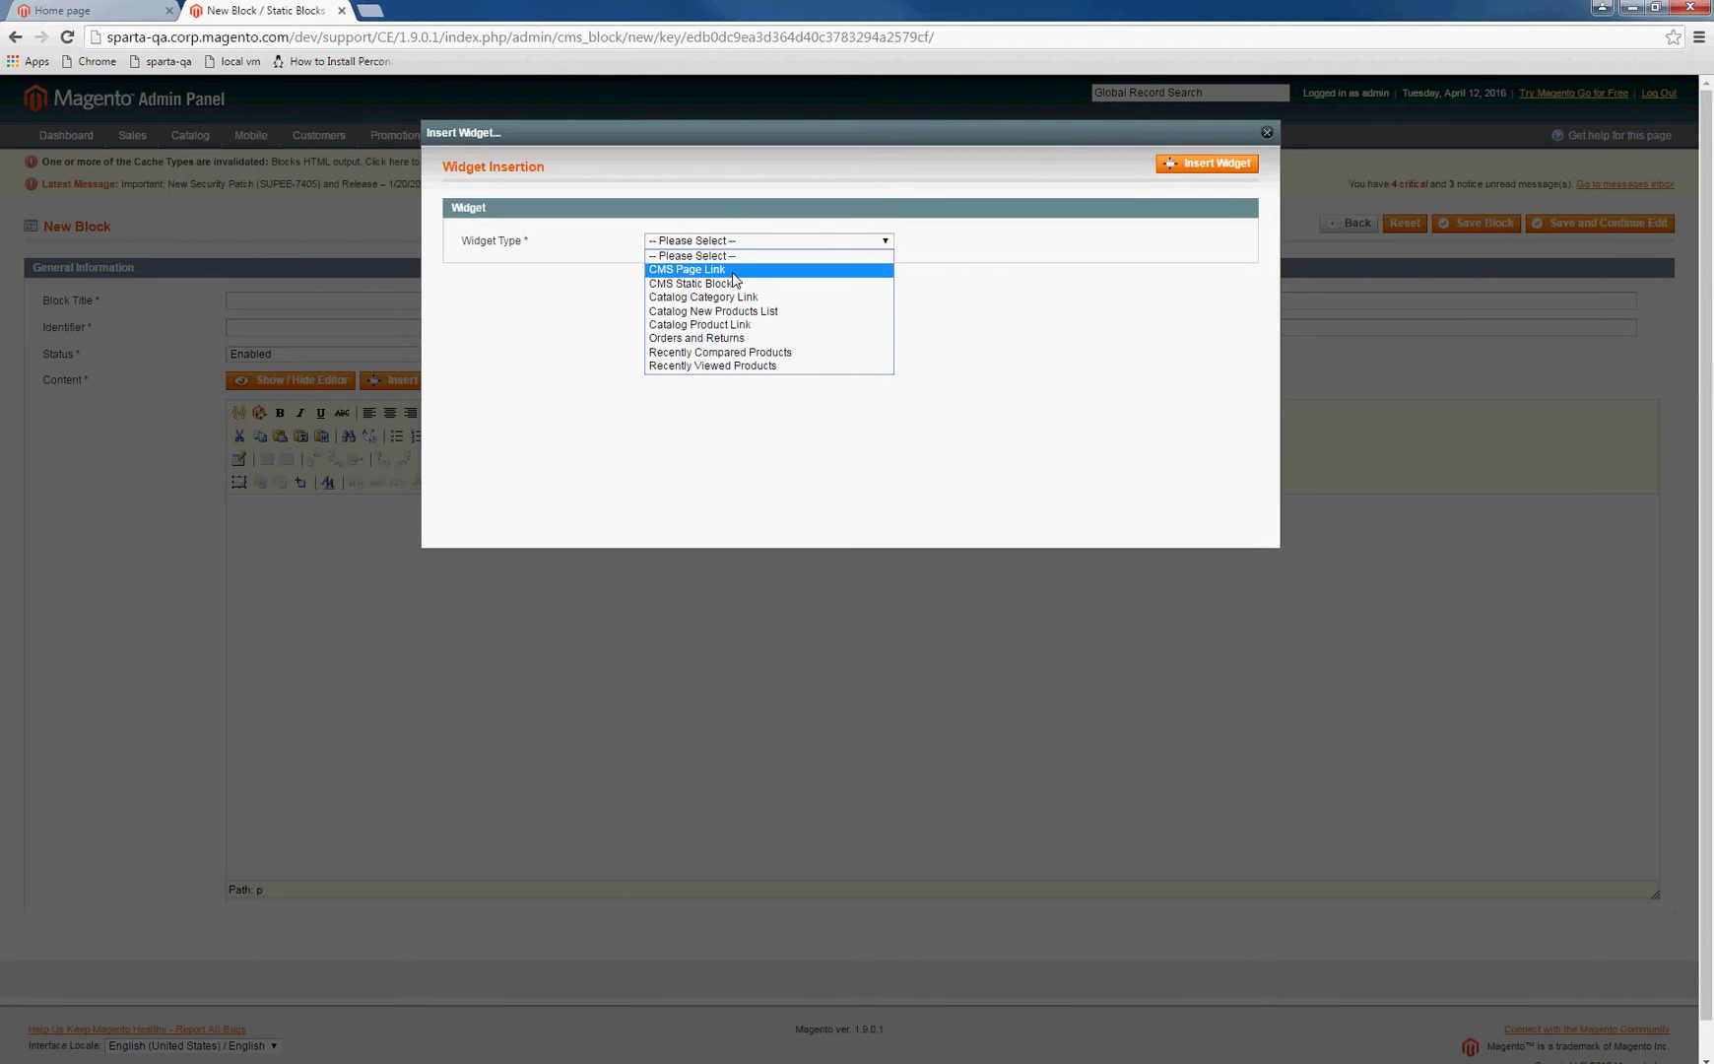
left_click(1158, 277)
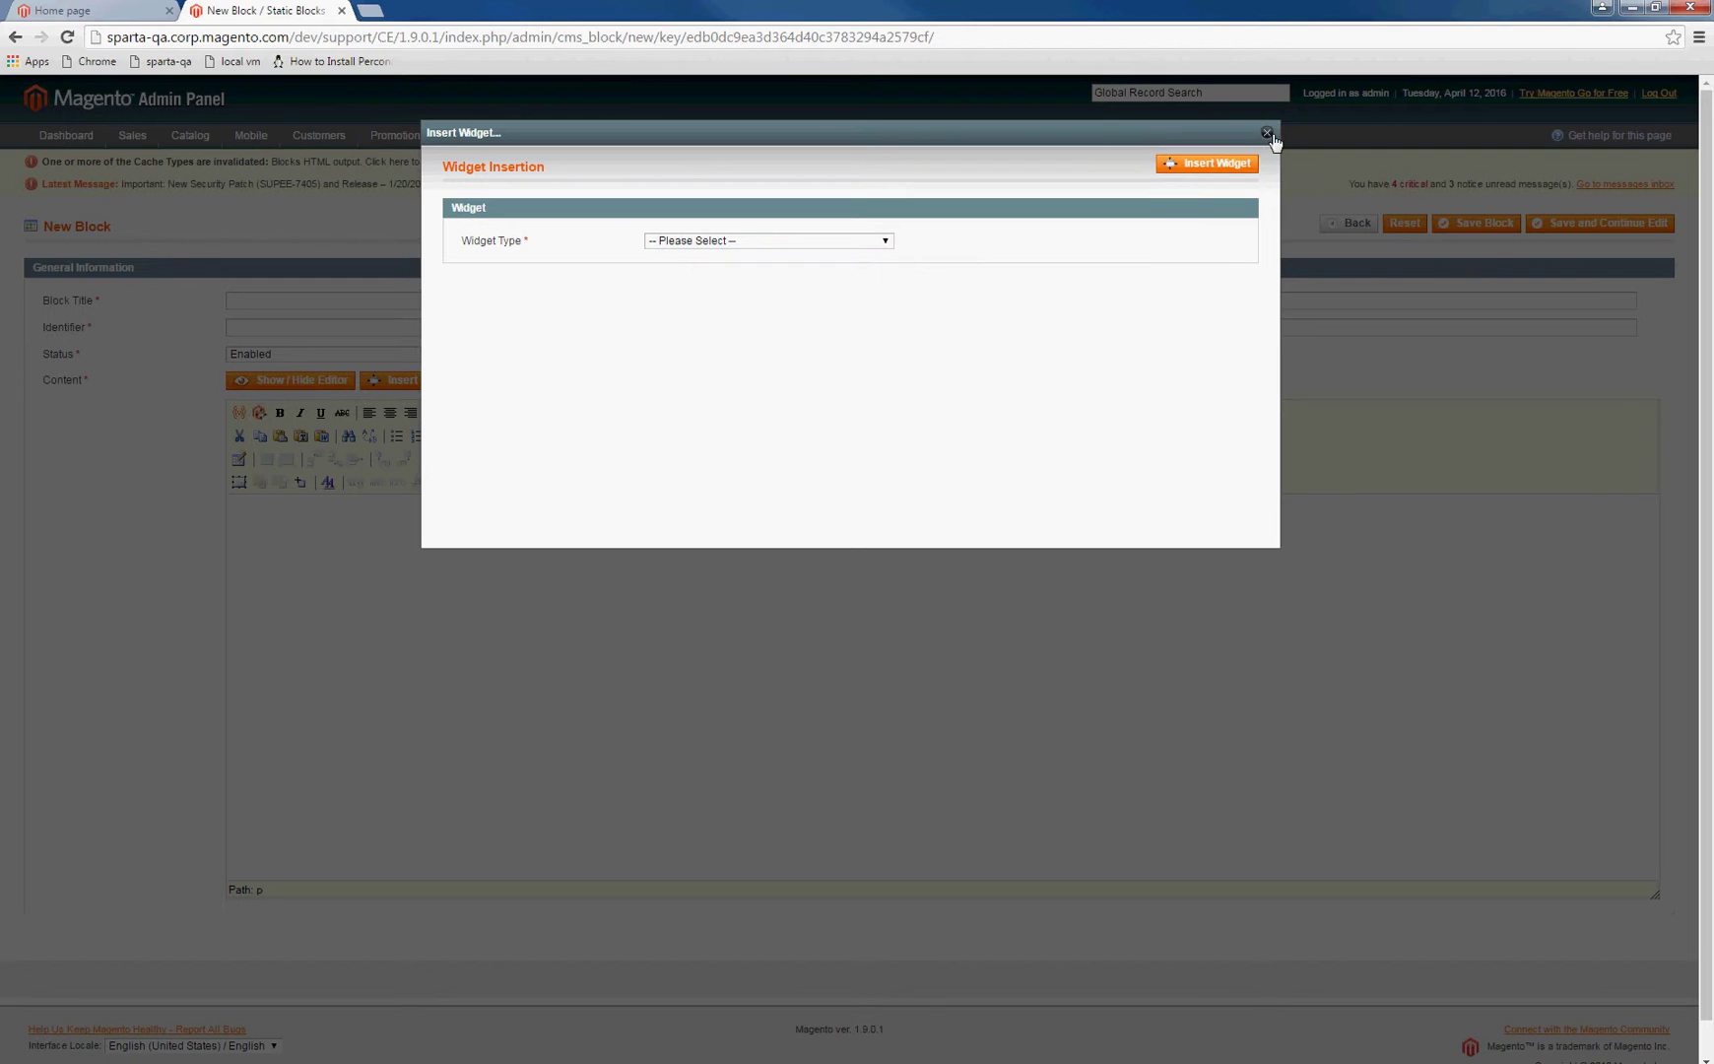
left_click(1267, 133)
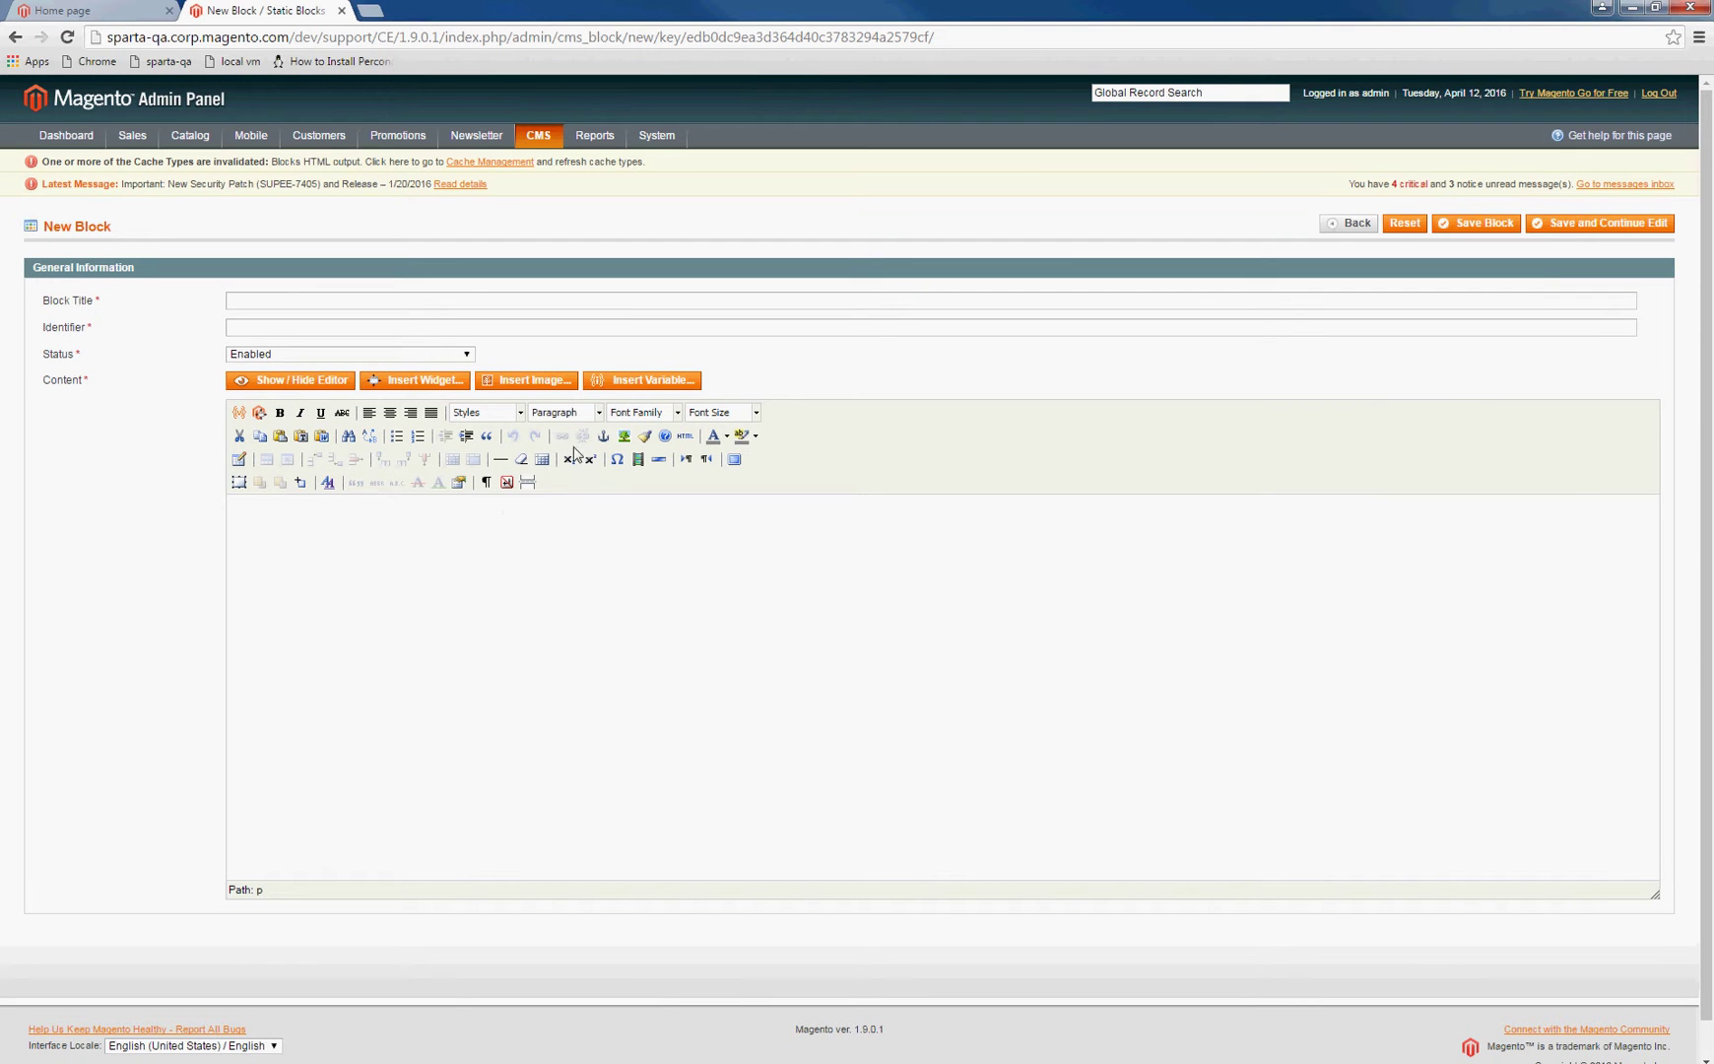
Write "This is a test for static block" as the block's content and try to save the block
left_click(453, 636)
type("alkjd")
left_click(1471, 224)
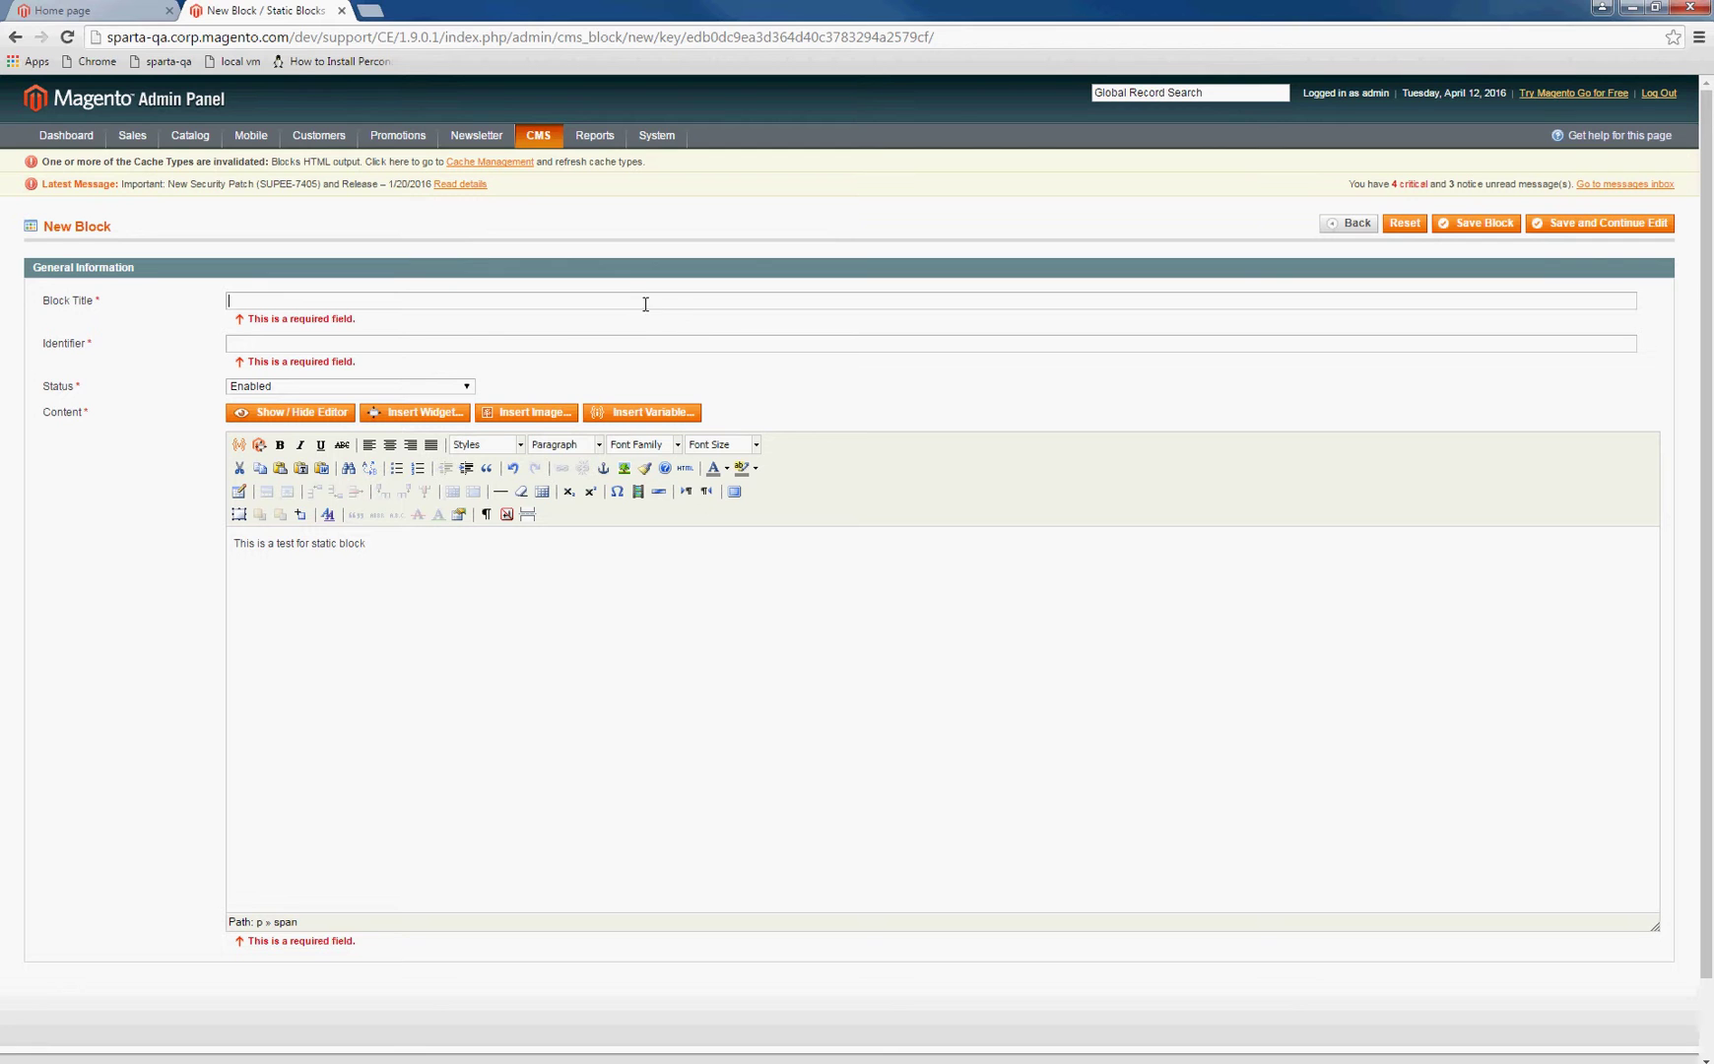
Set both the block title and identifier to "sample" and try to save the block
left_click(646, 299)
type("sample")
key("Tab")
type("samp")
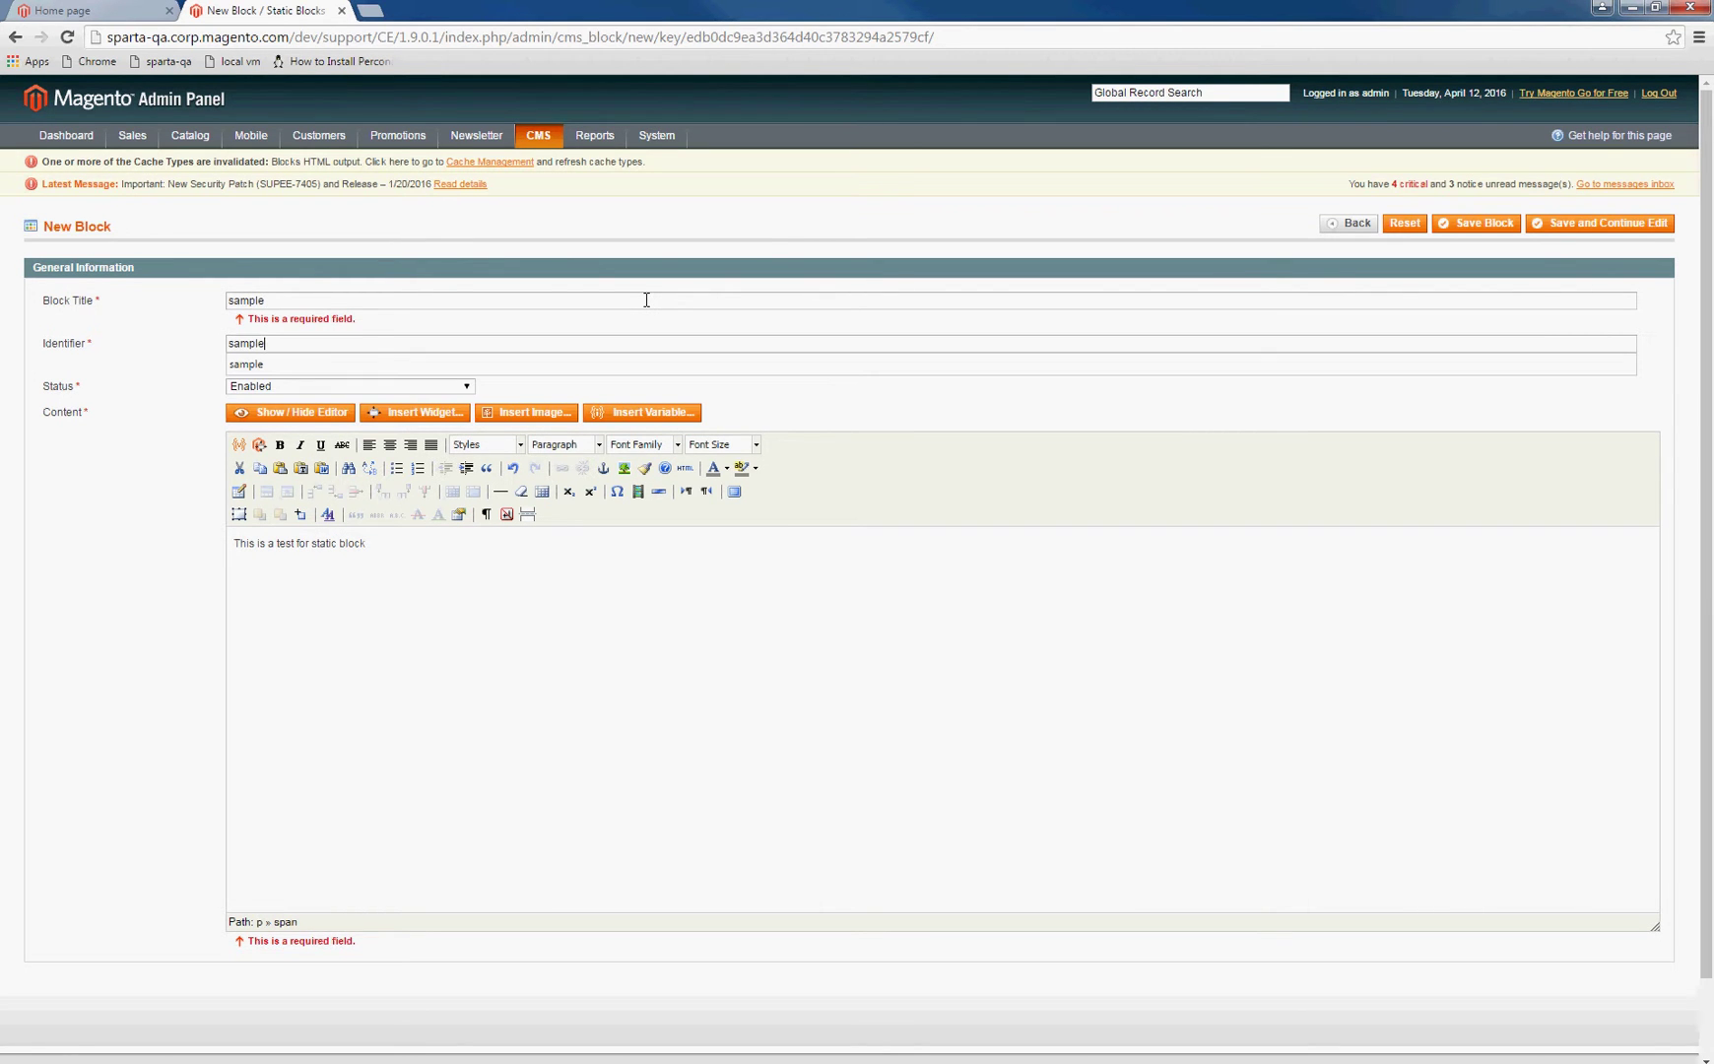
left_click(702, 699)
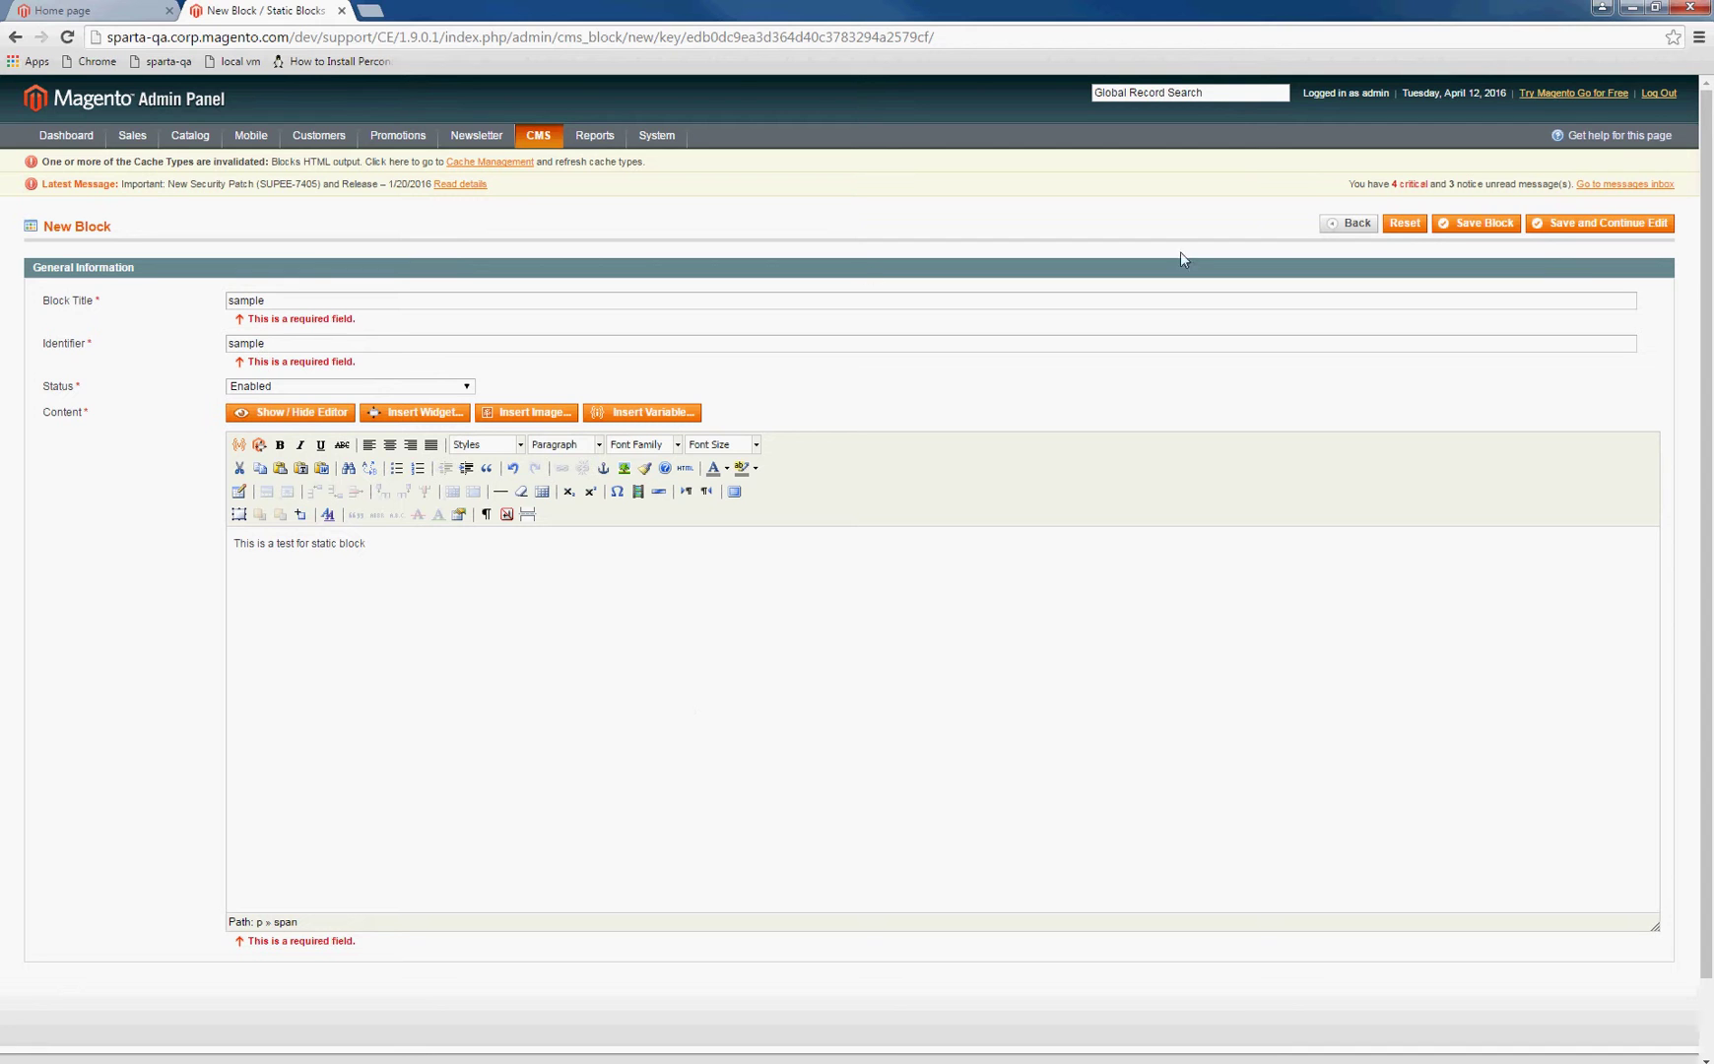
left_click(1468, 224)
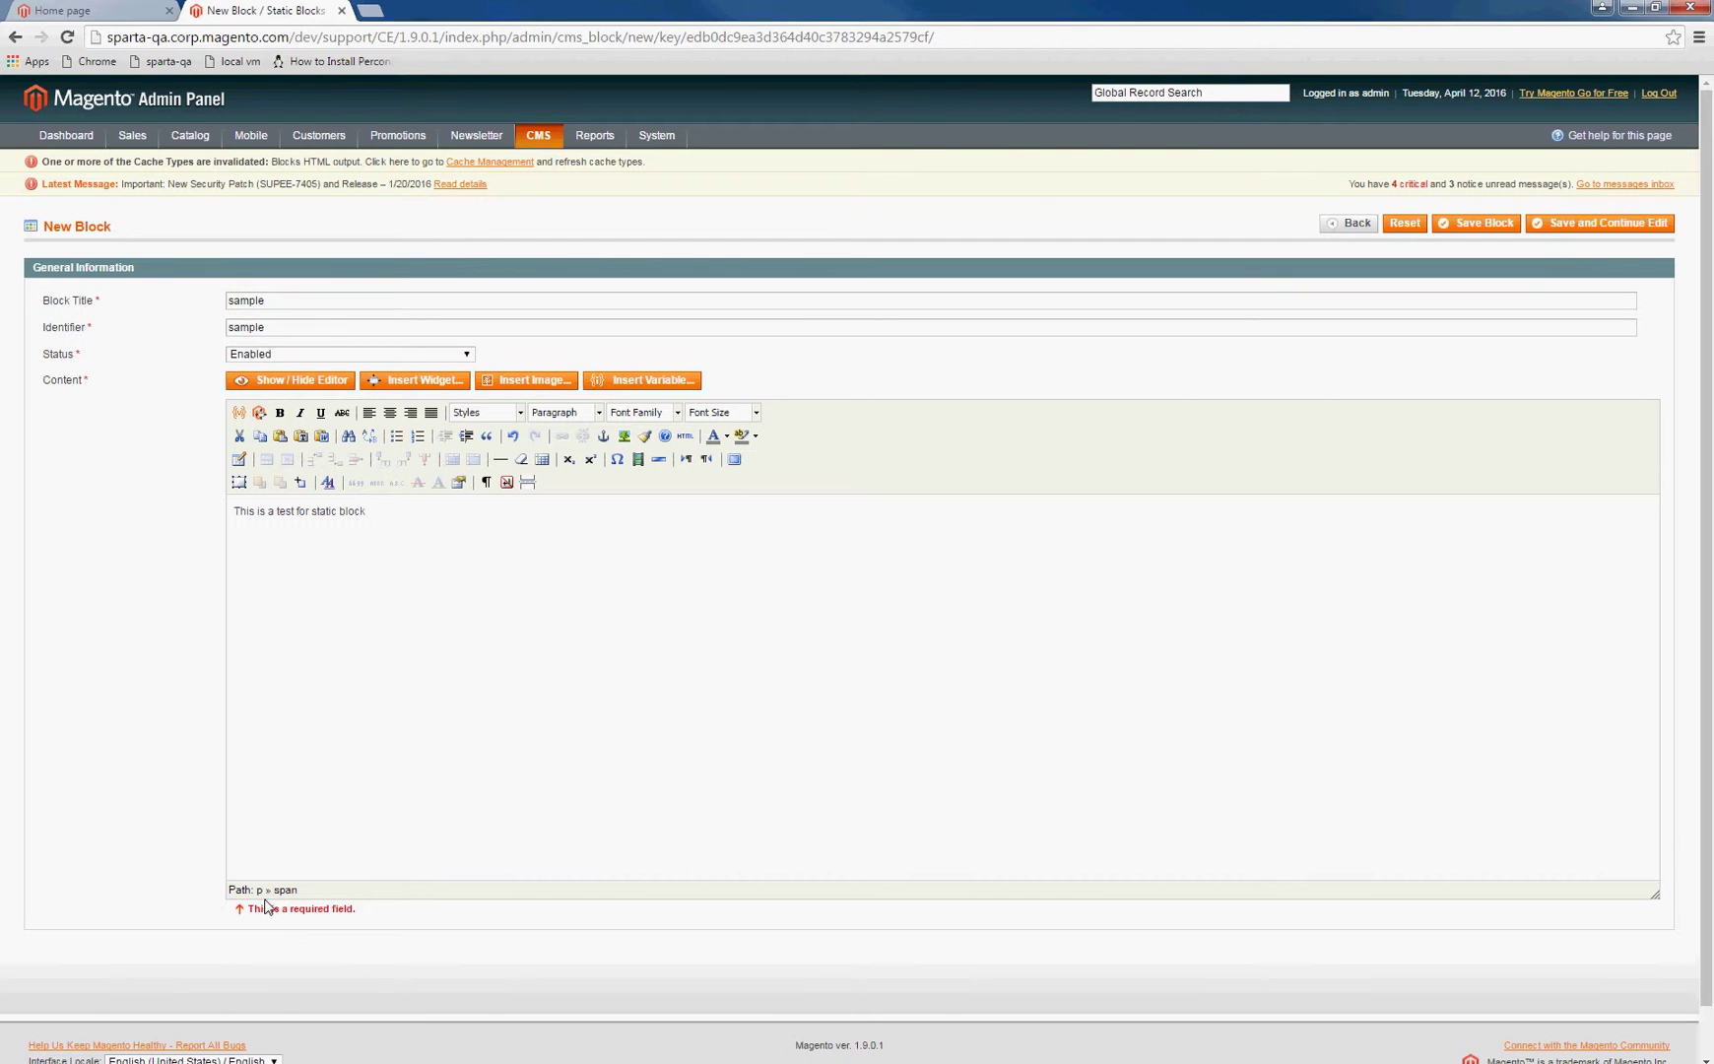
Toggle the content editor and retry saving the block with the existing text
left_click(305, 381)
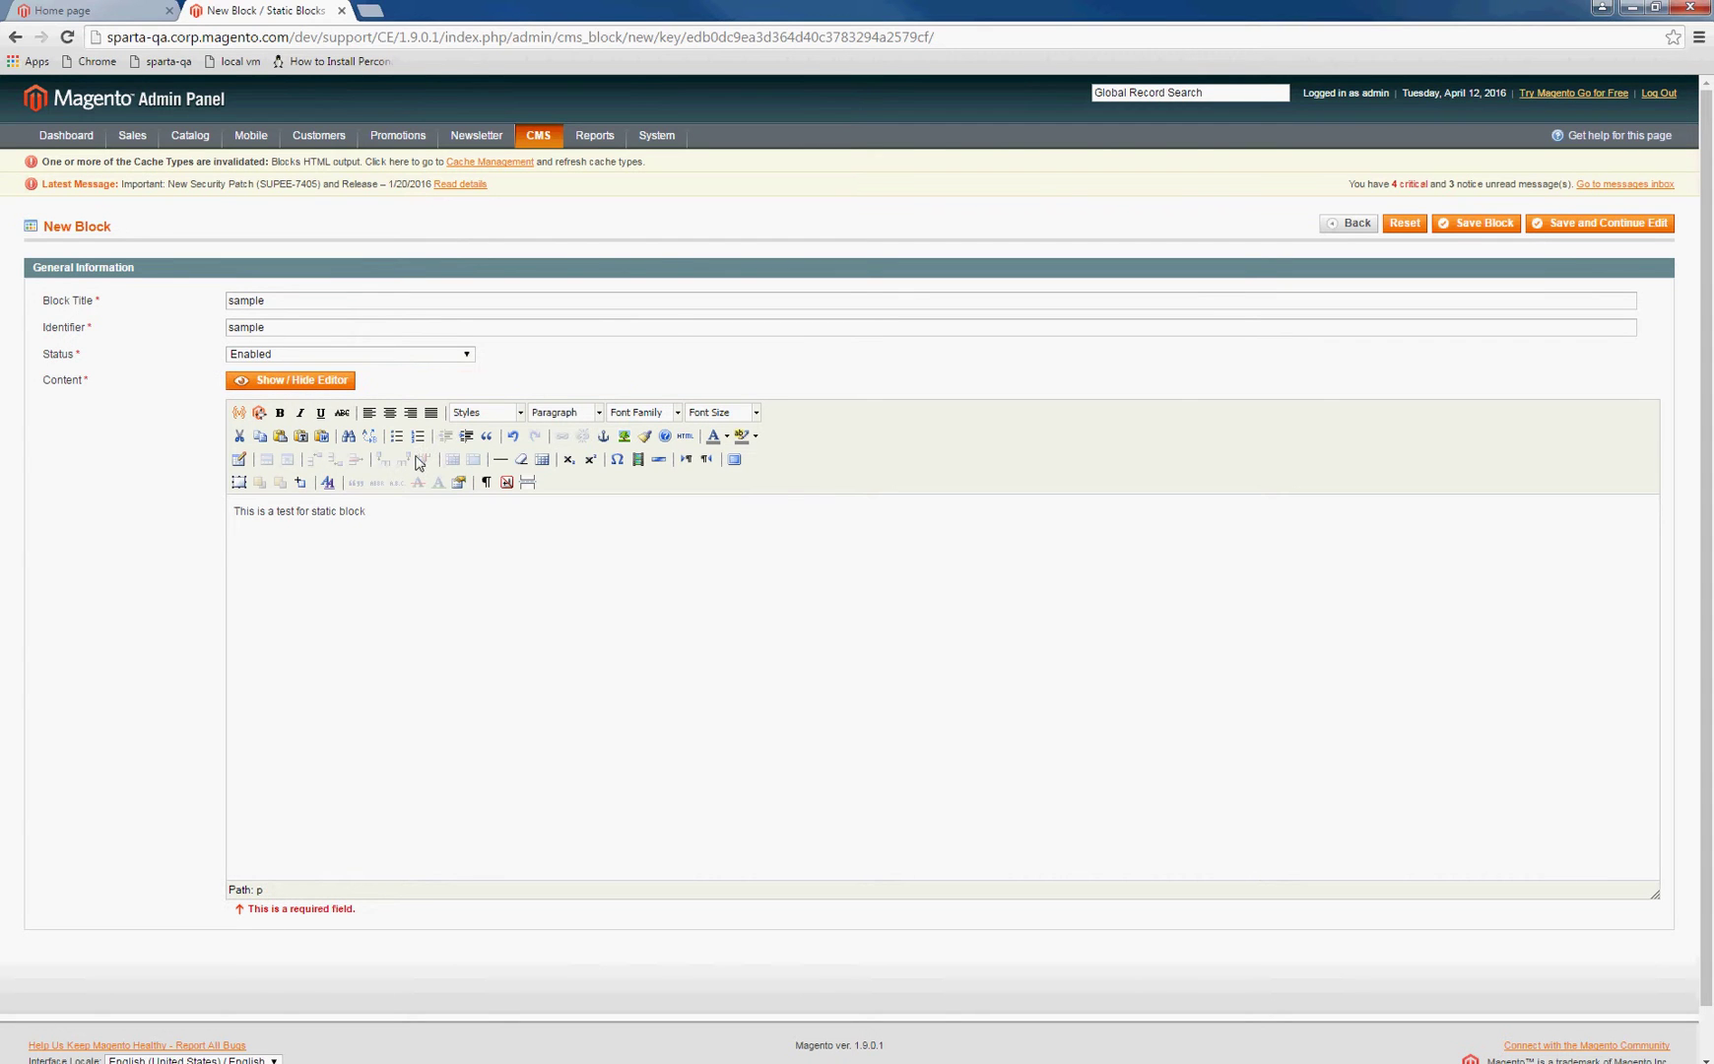
left_click(753, 503)
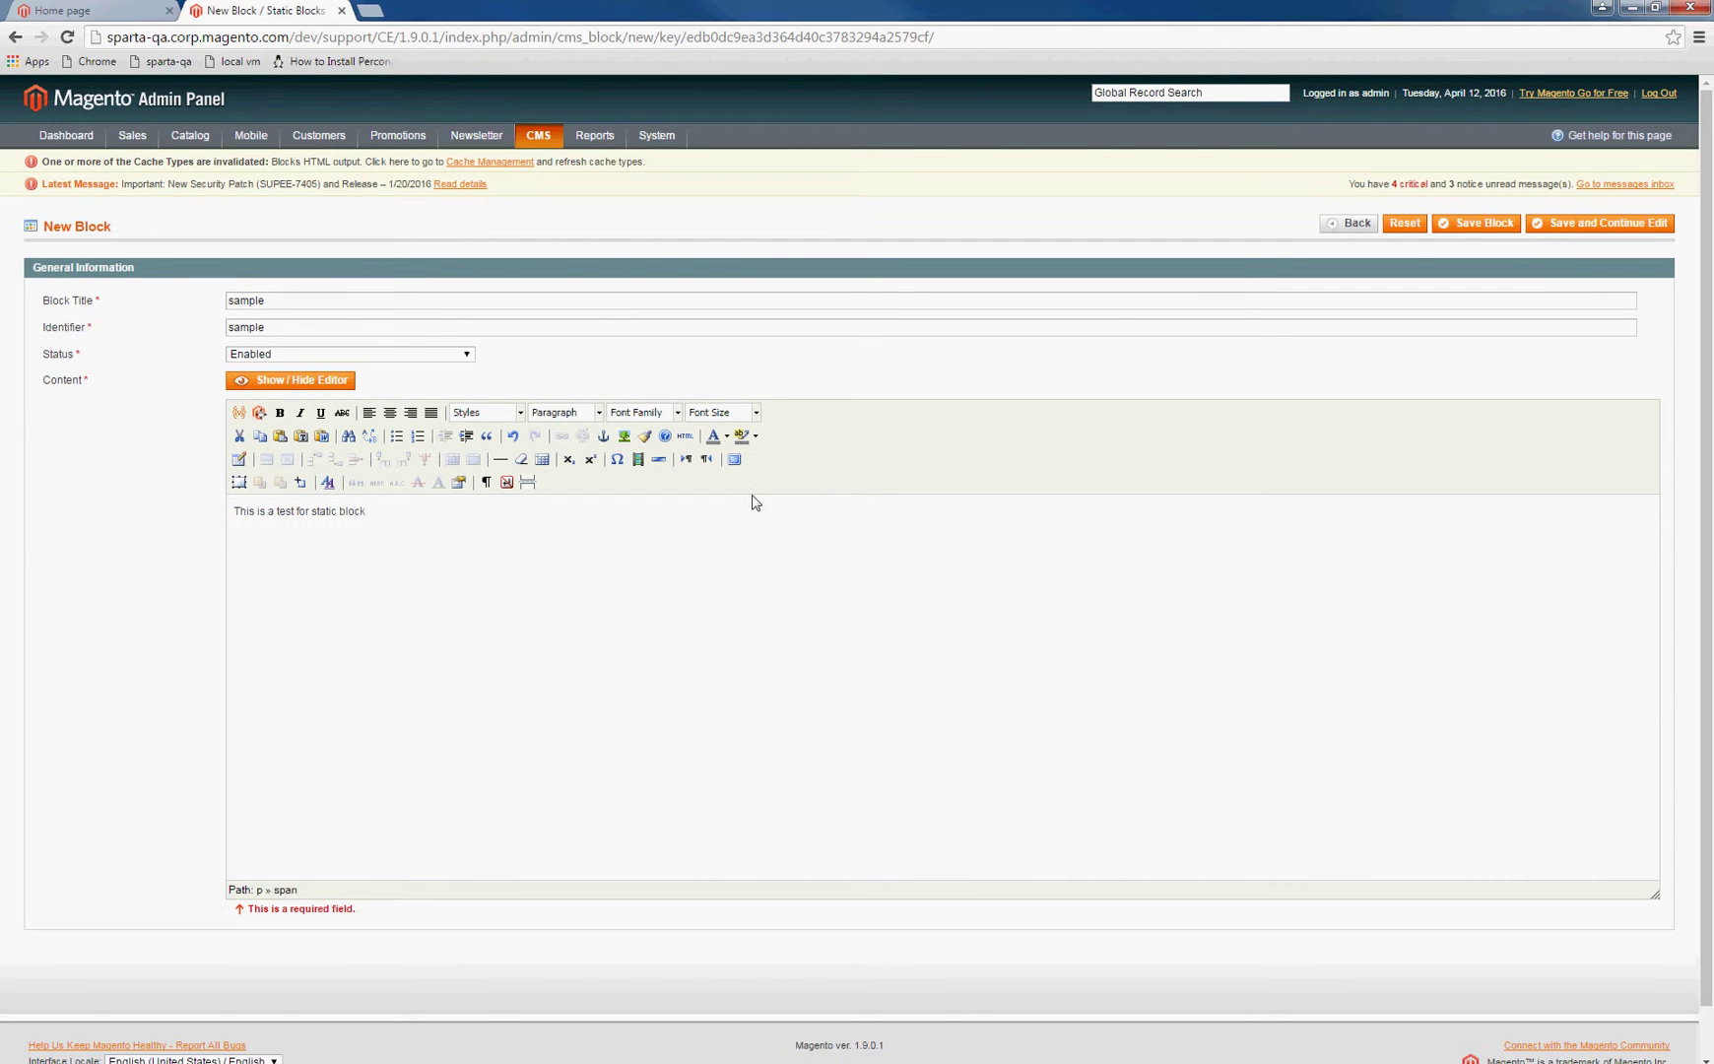
left_click(1486, 227)
left_click(250, 894)
double_click(259, 891)
Remove the content text, paste "This is a test for static block" back into the editor, and try saving the block
left_click_drag(365, 524, 164, 544)
key("ctrl+c")
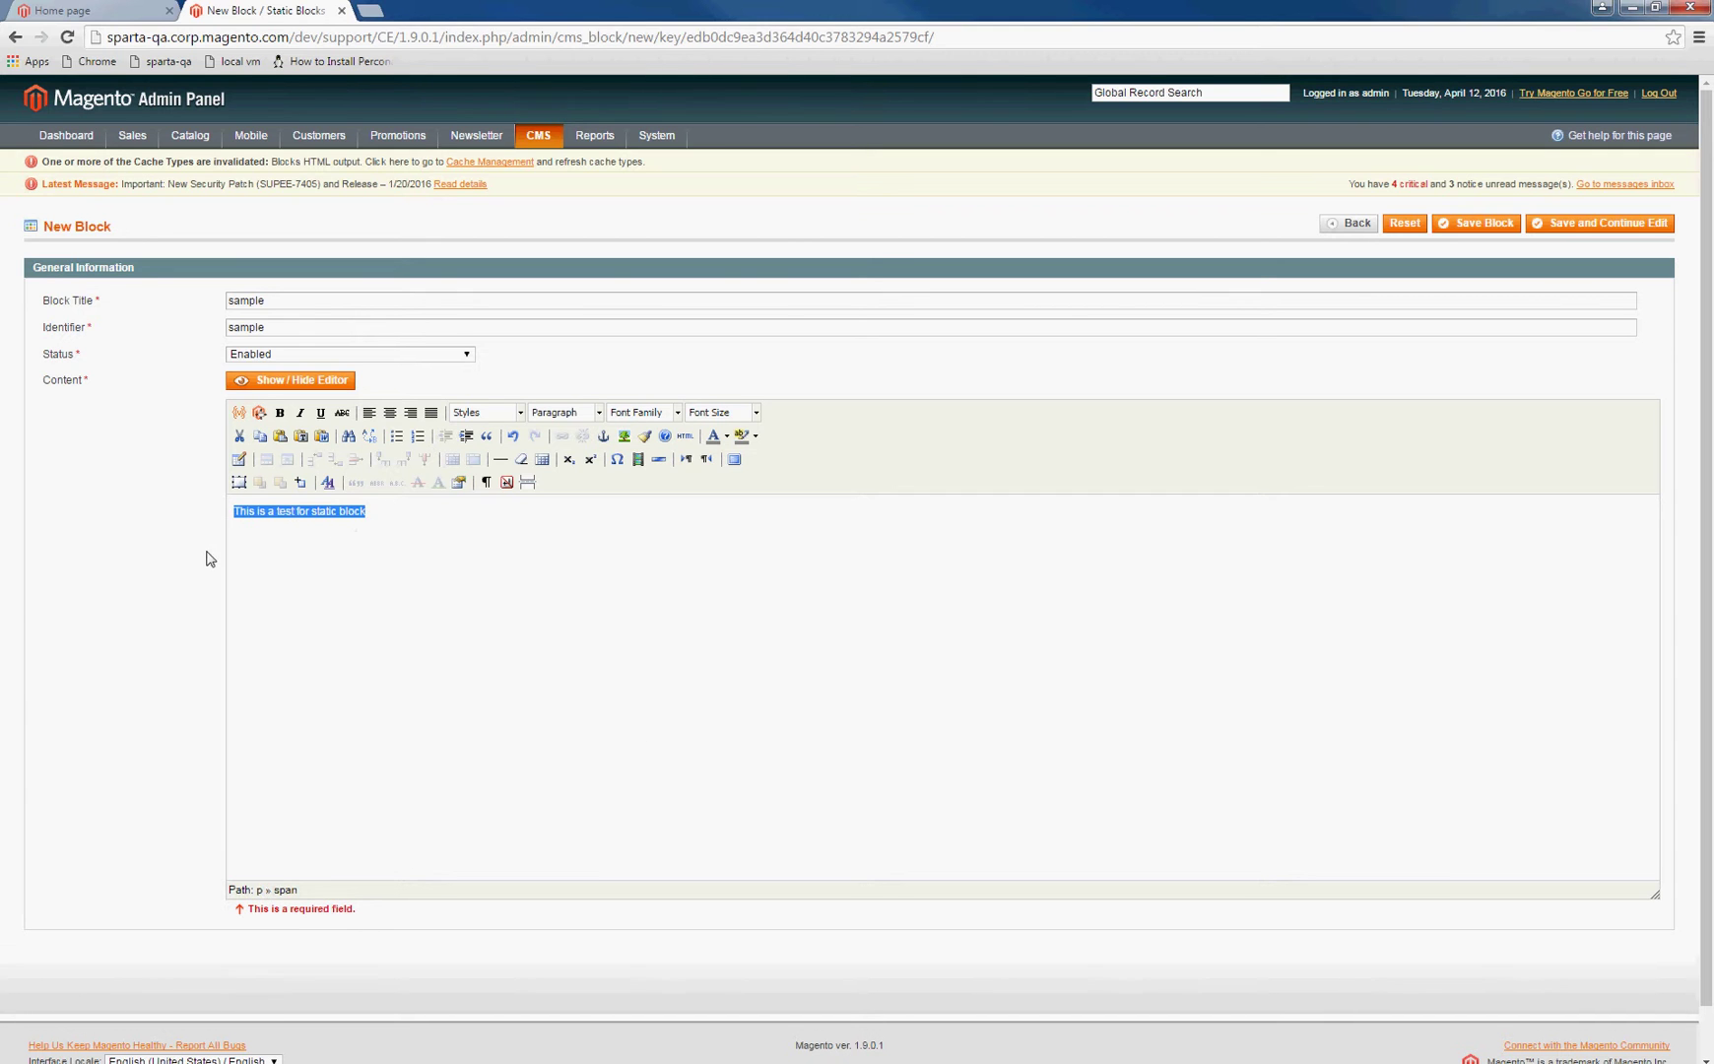
key("BackSpace")
left_click(290, 379)
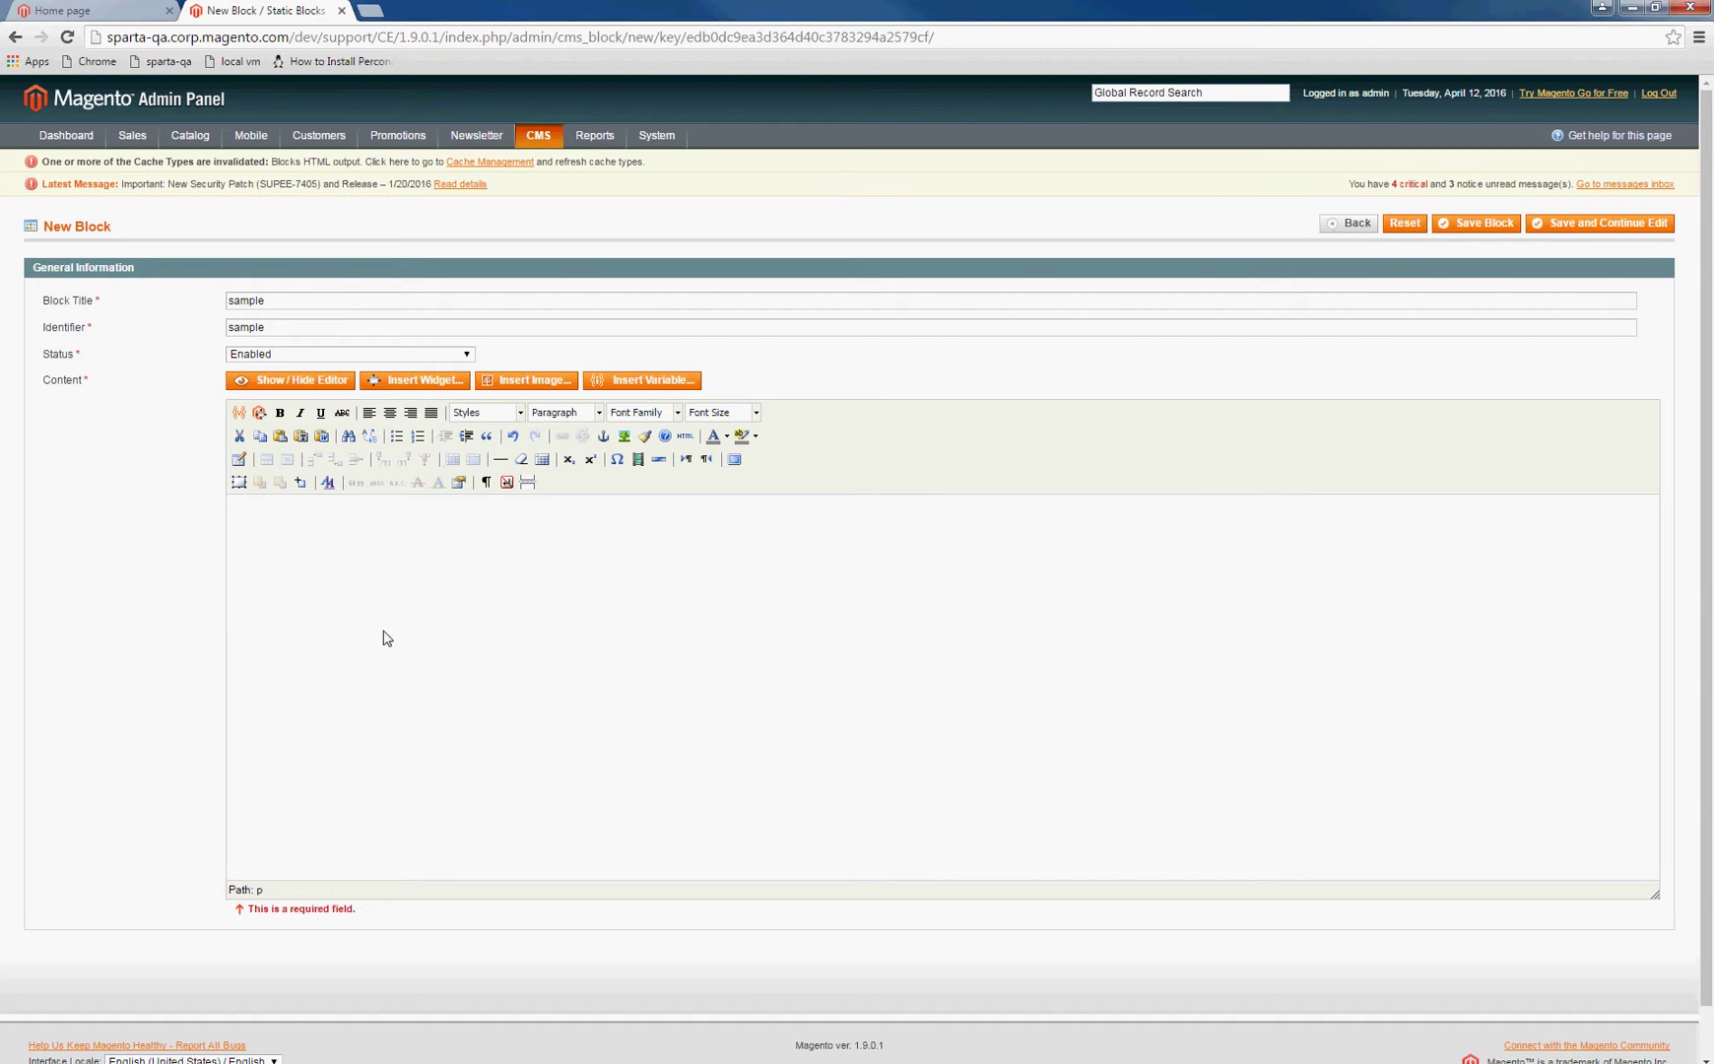
key("ctrl+v")
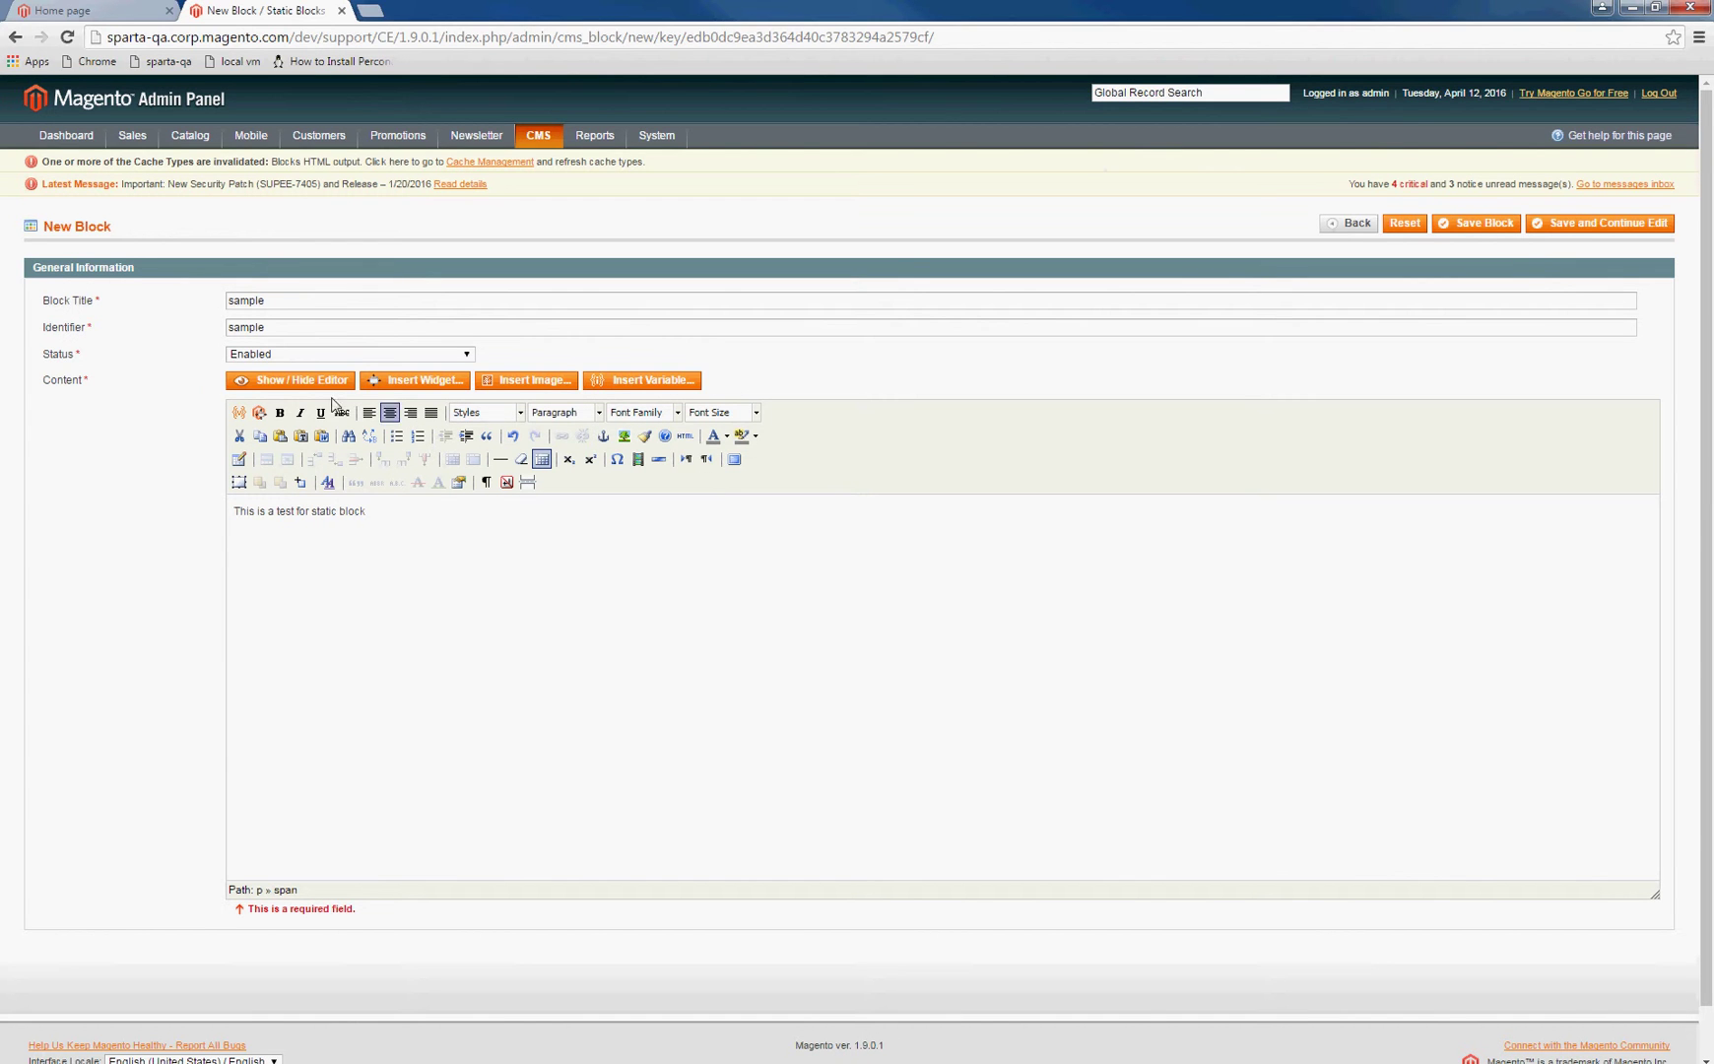
left_click(278, 386)
left_click(471, 620)
triple_click(479, 611)
left_click(493, 607)
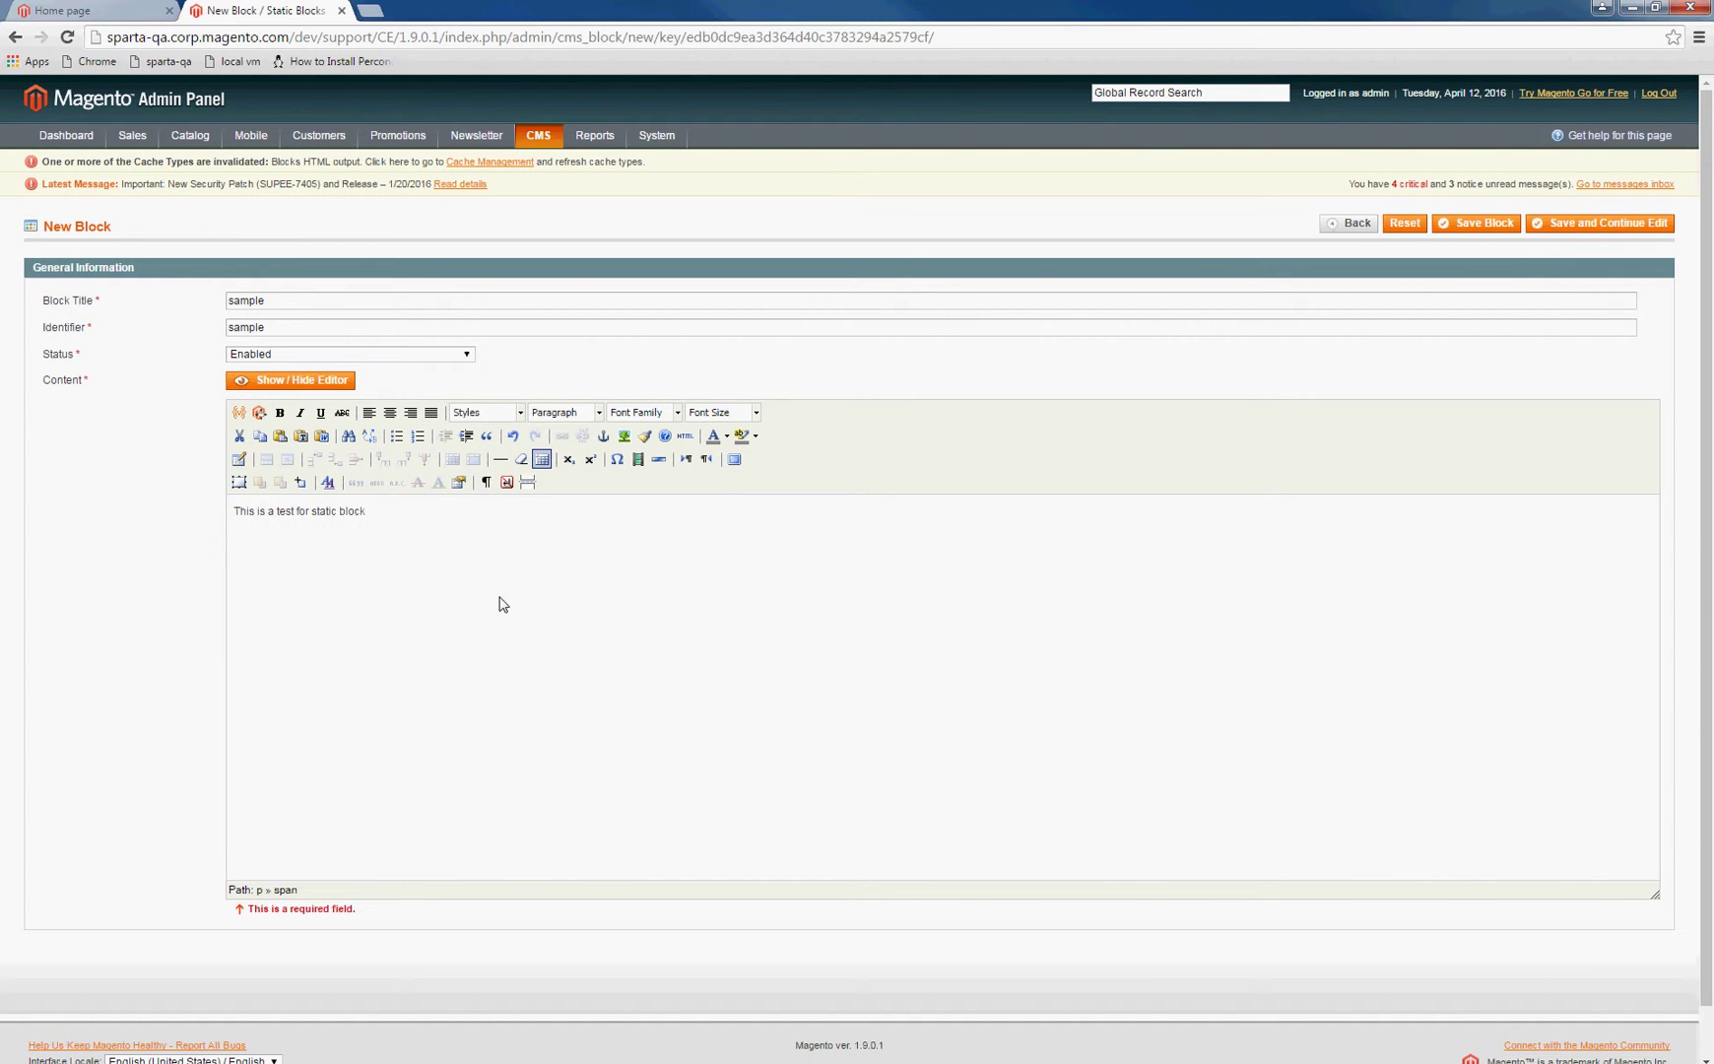
left_click(1497, 232)
Change the block's identifier to "test-23" and try to save the block
left_click_drag(308, 329, 217, 335)
key("BackSpace")
type("test-23")
left_click(298, 301)
left_click(1473, 228)
Reload the new block form, enter content with "sample123" as both title and identifier, and save the block
left_click(67, 37)
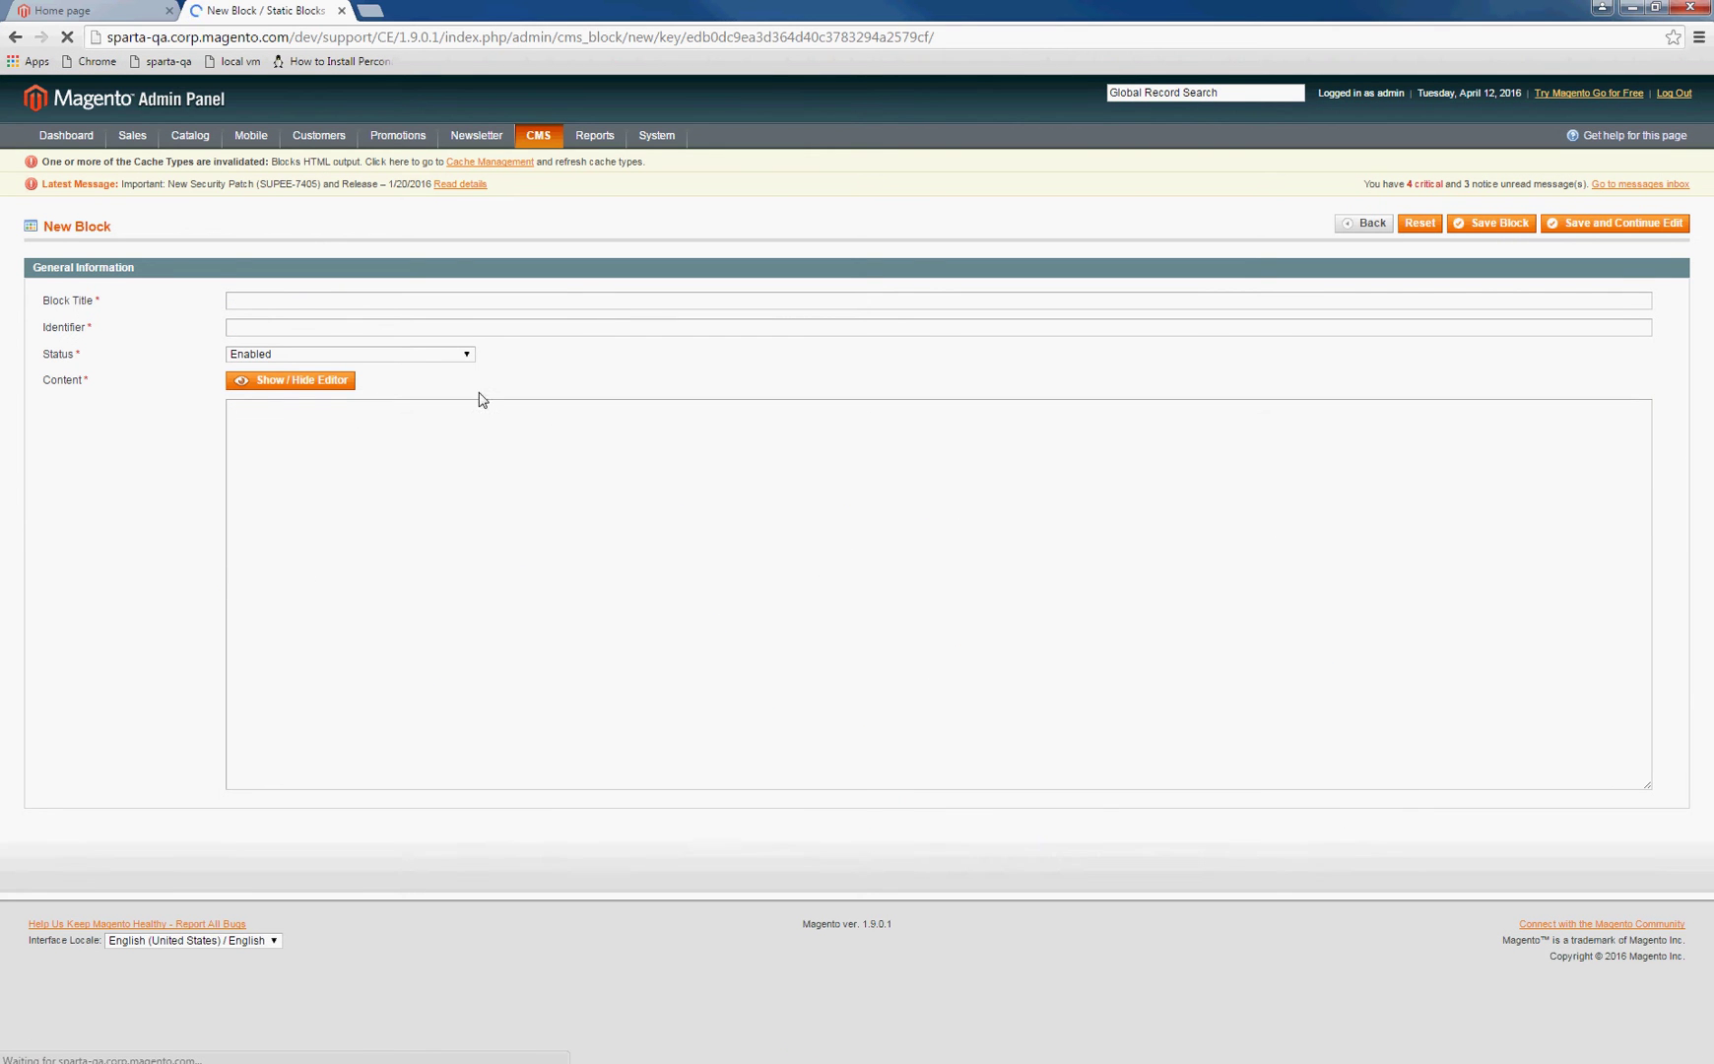
left_click(342, 295)
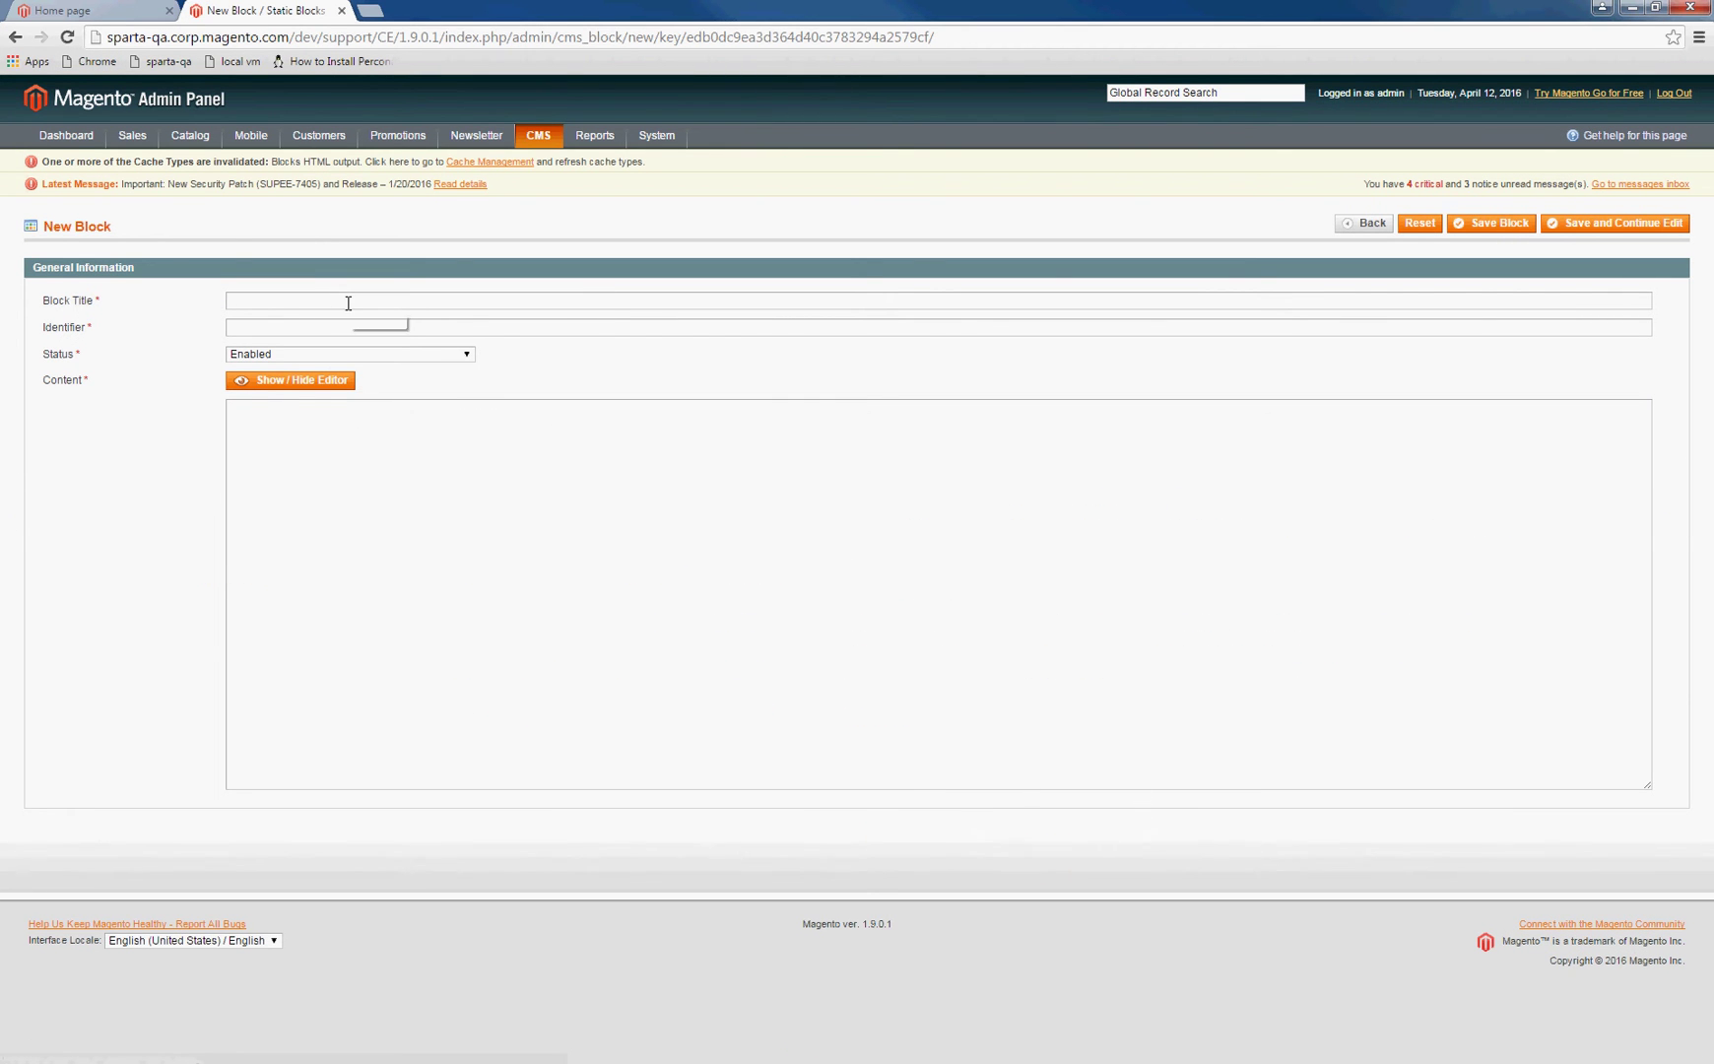
type("sample123")
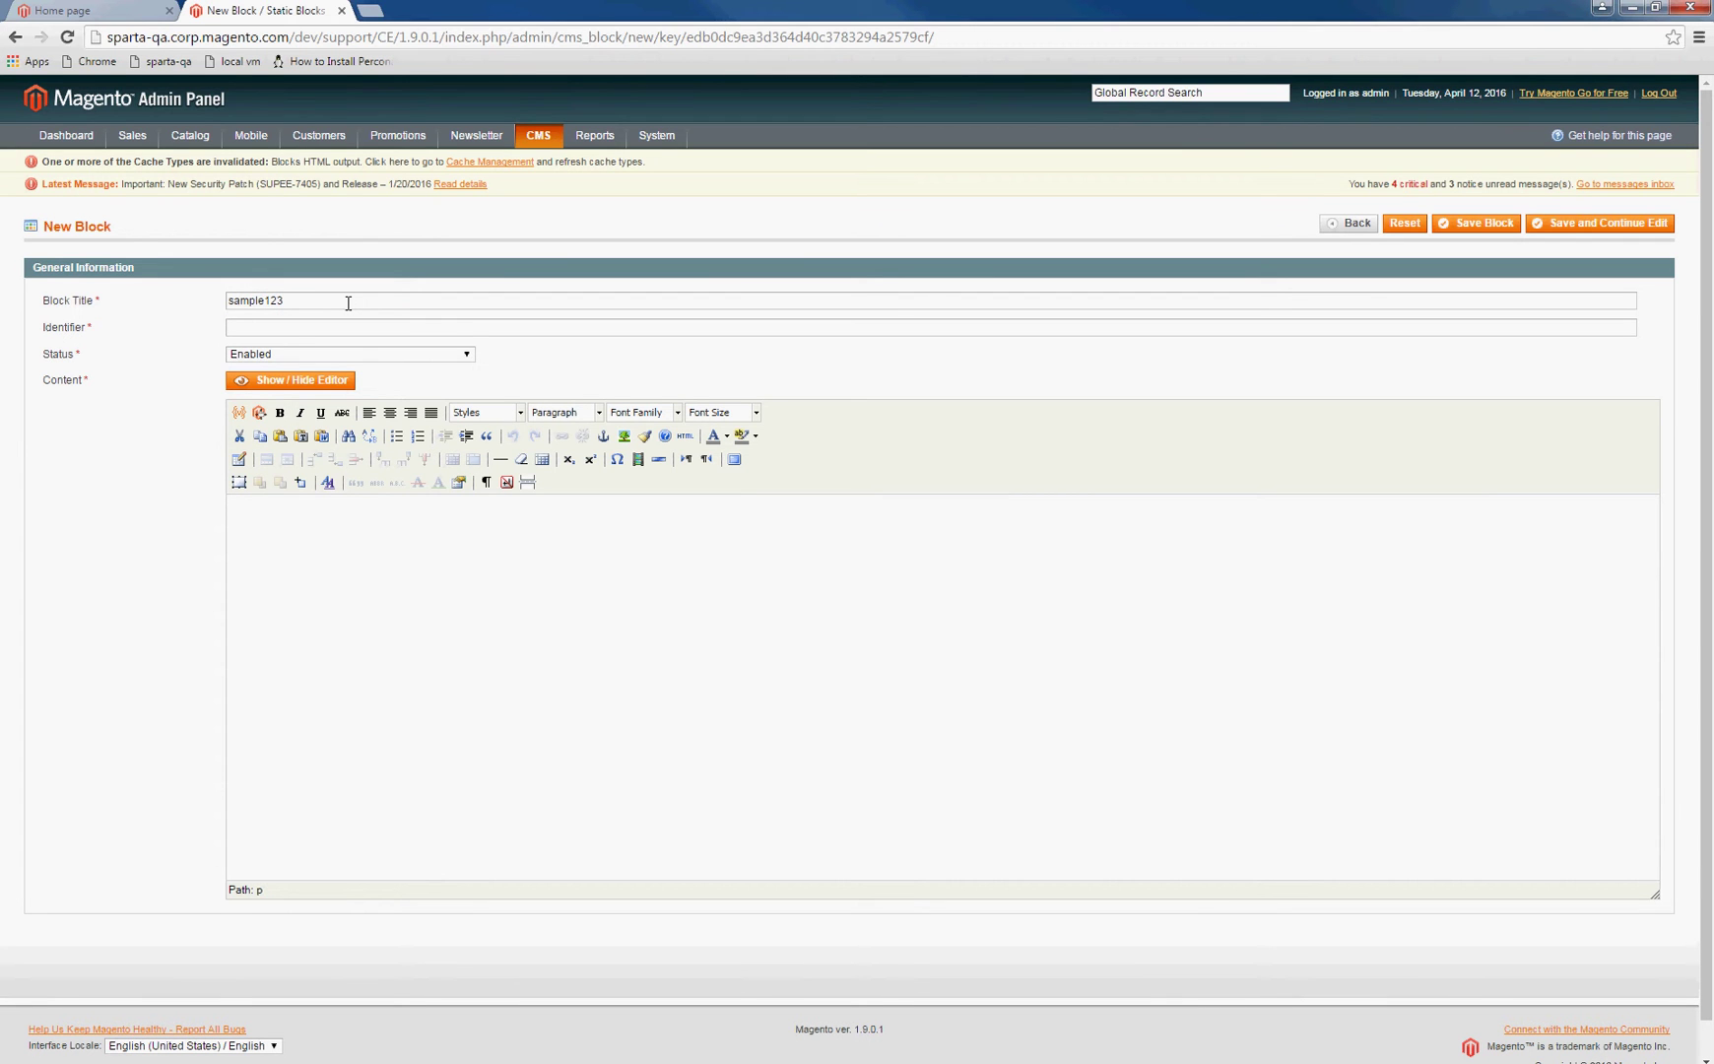
type("sampl")
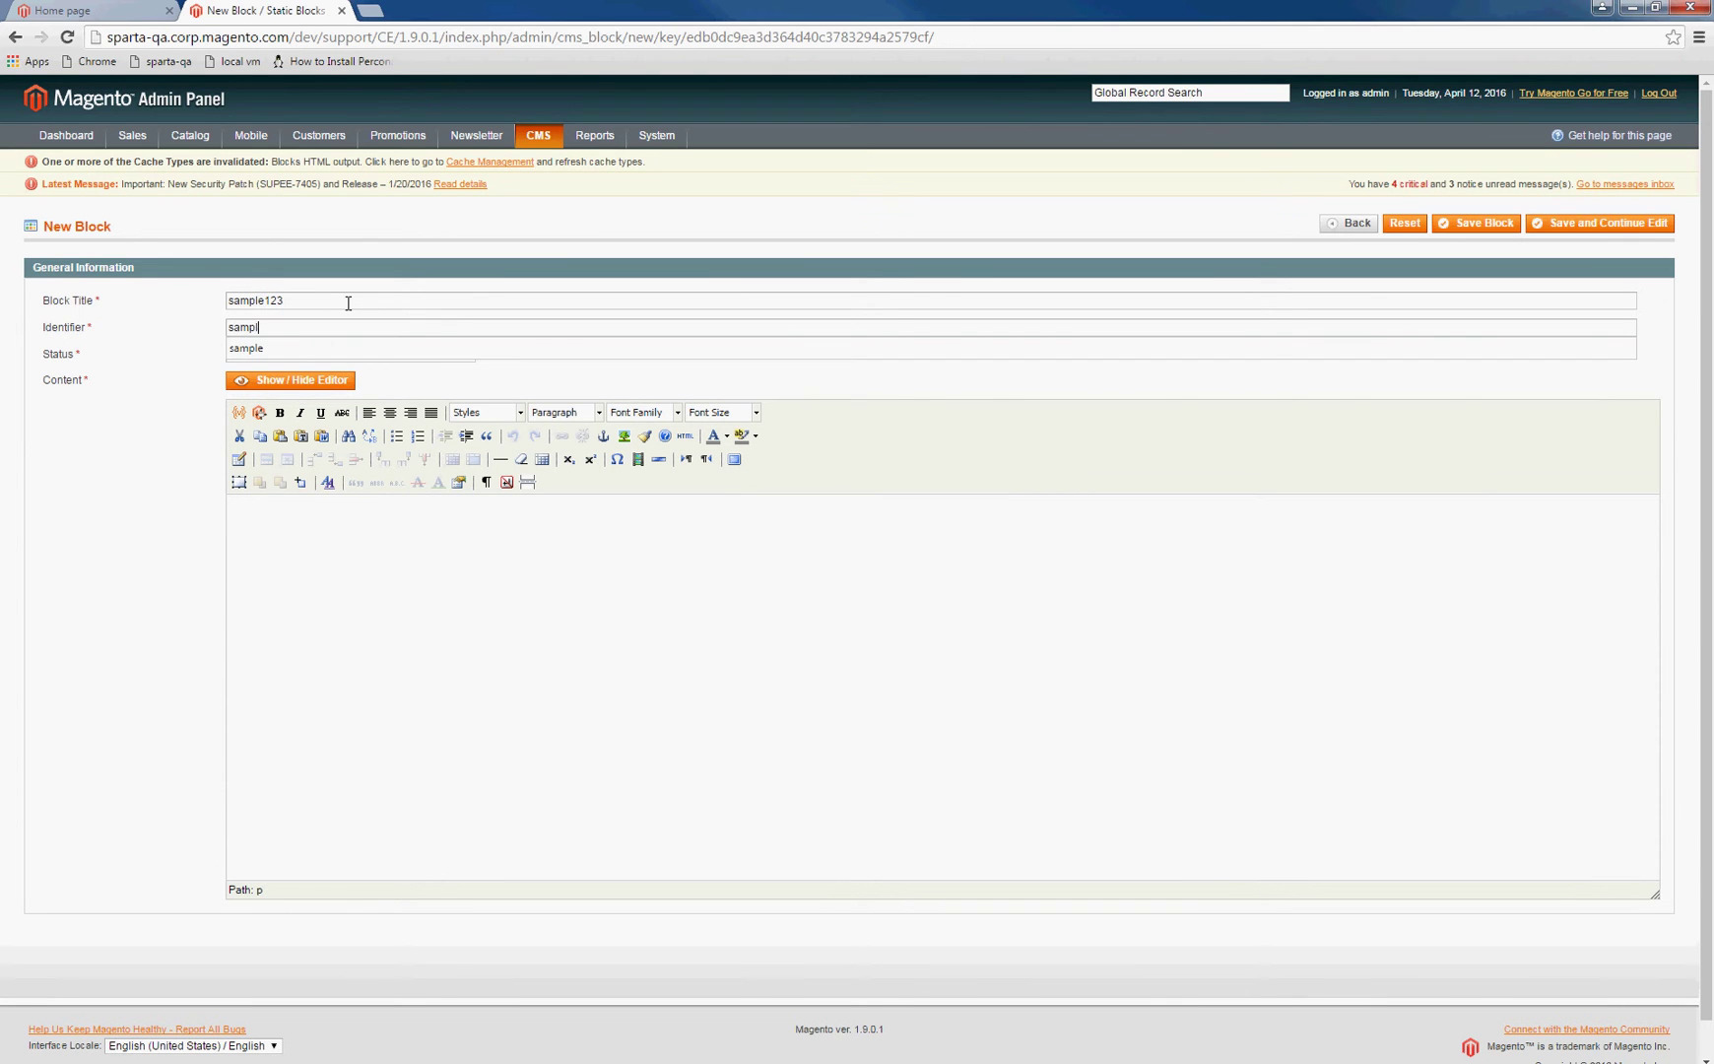
type("e123")
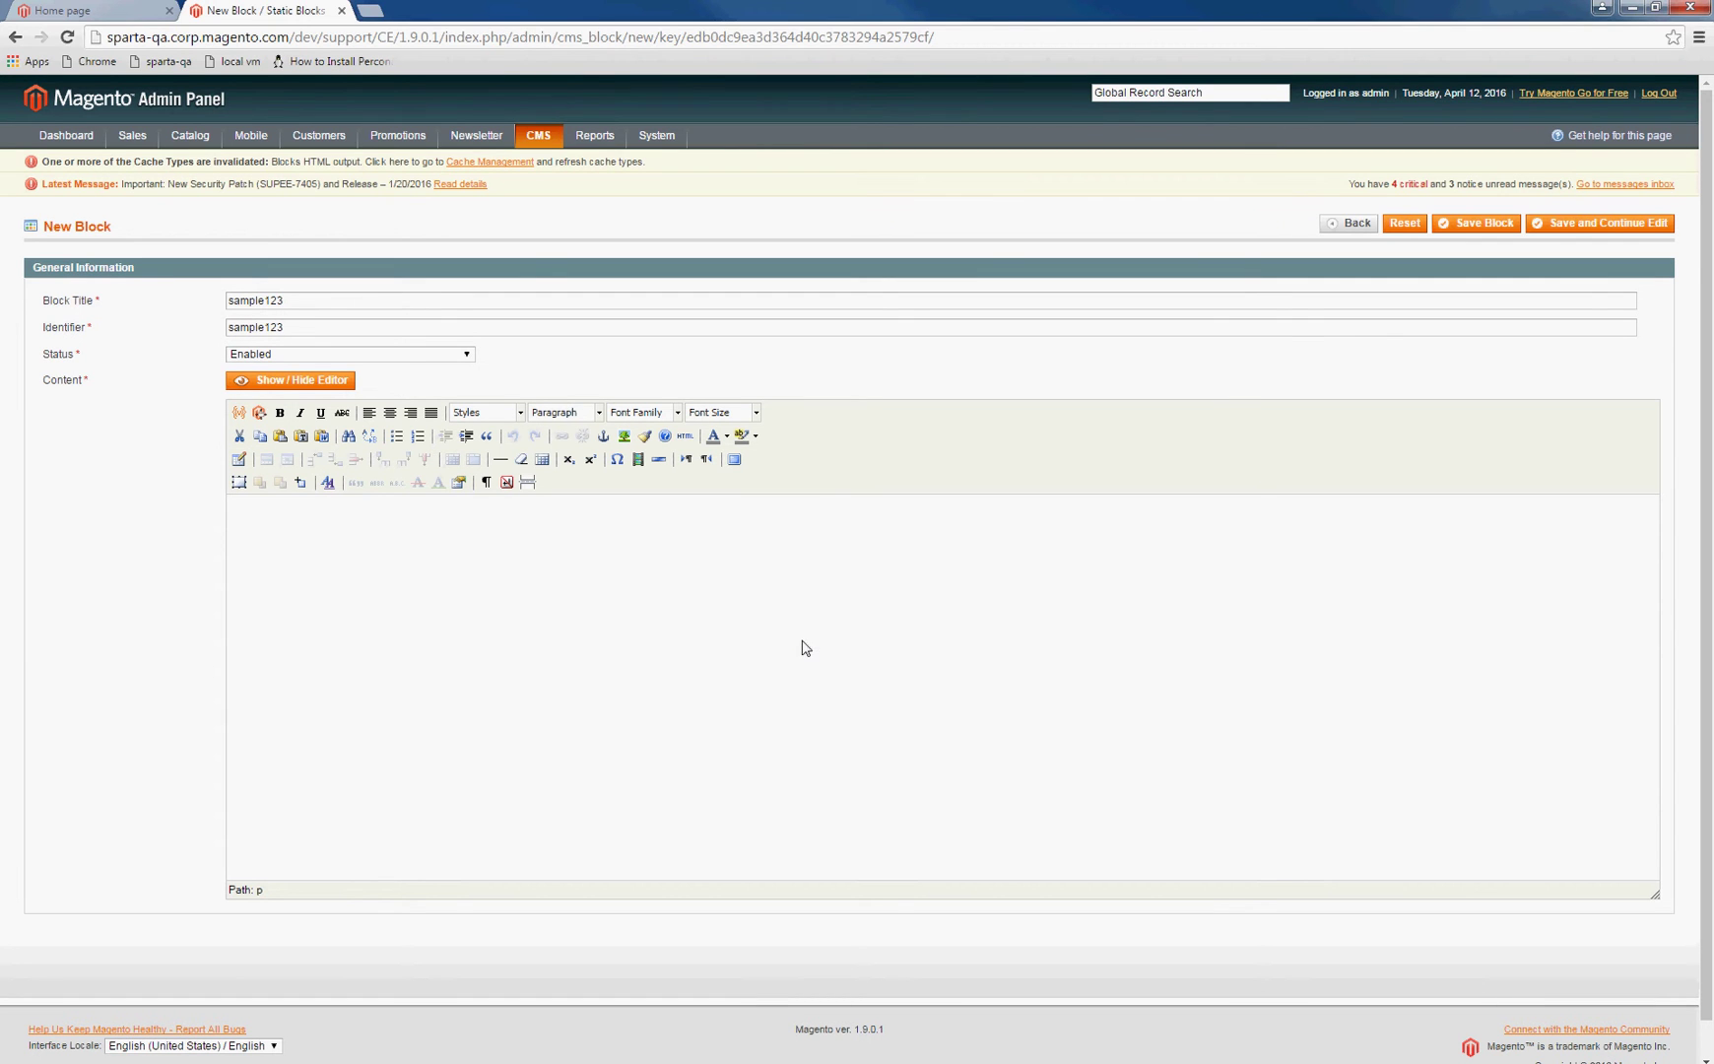
left_click(404, 603)
left_click(1477, 226)
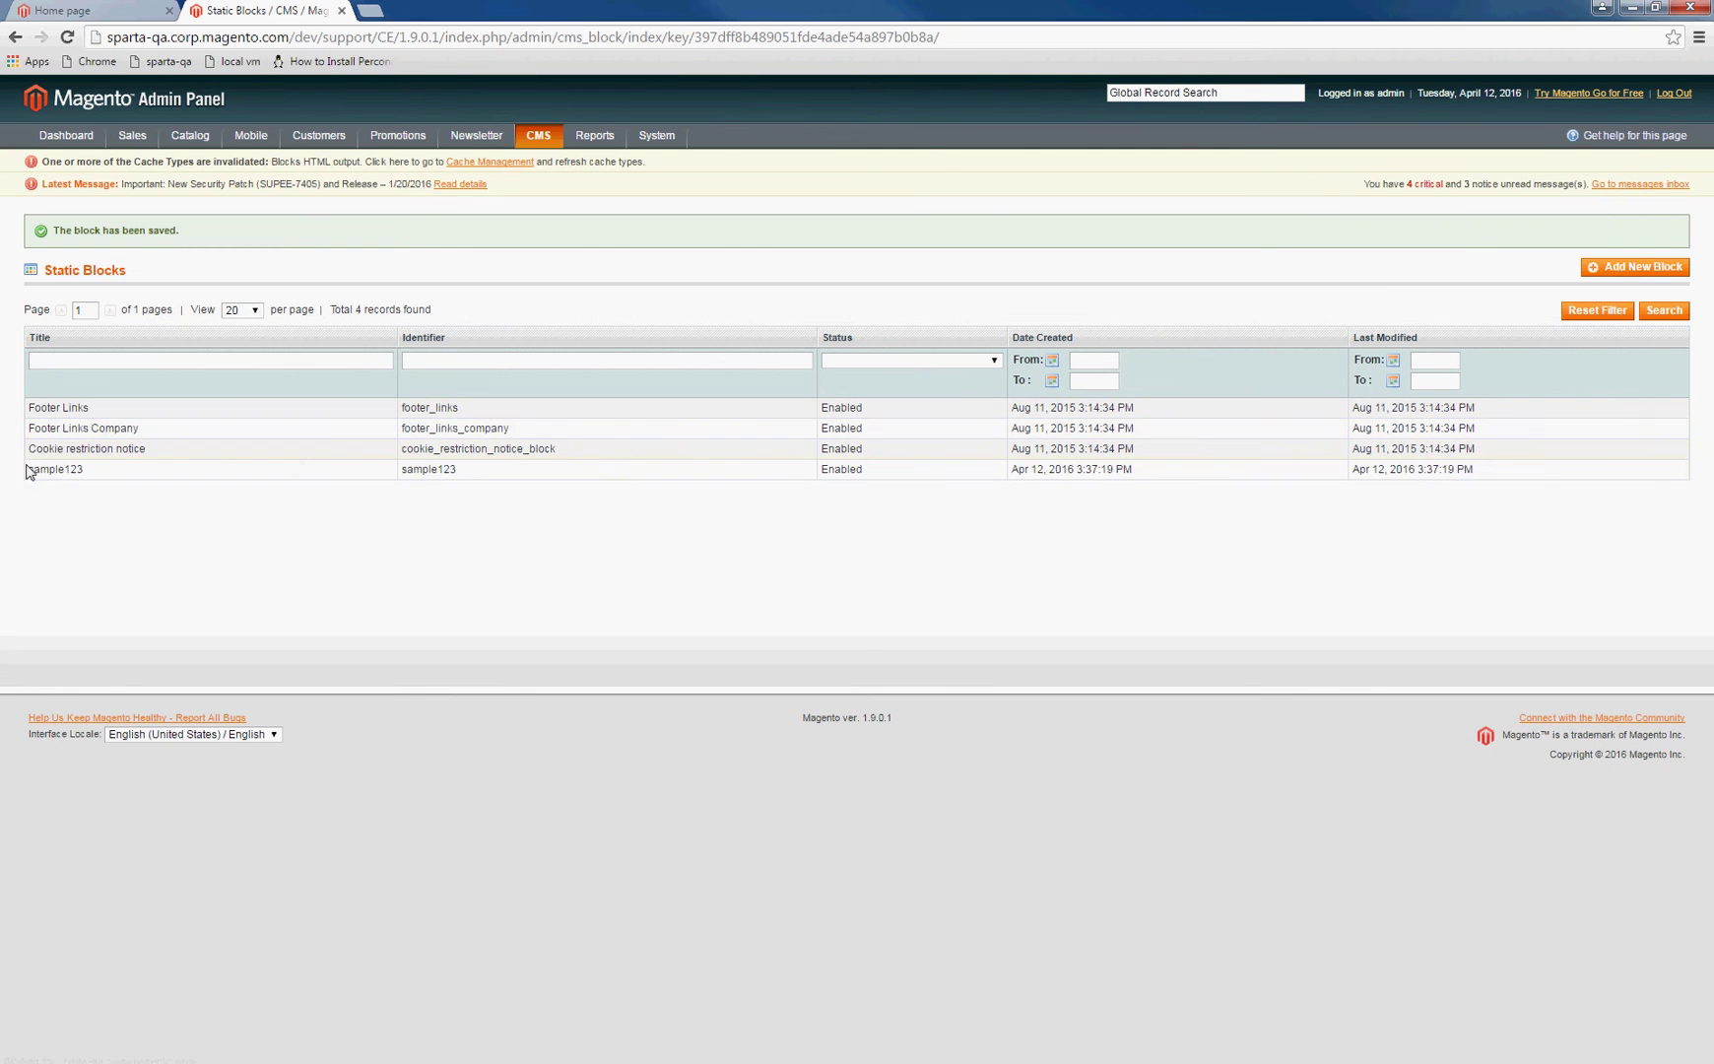
Add a new CMS page titled "sample page" with the URL key "sample_page"
mouse_move(536, 128)
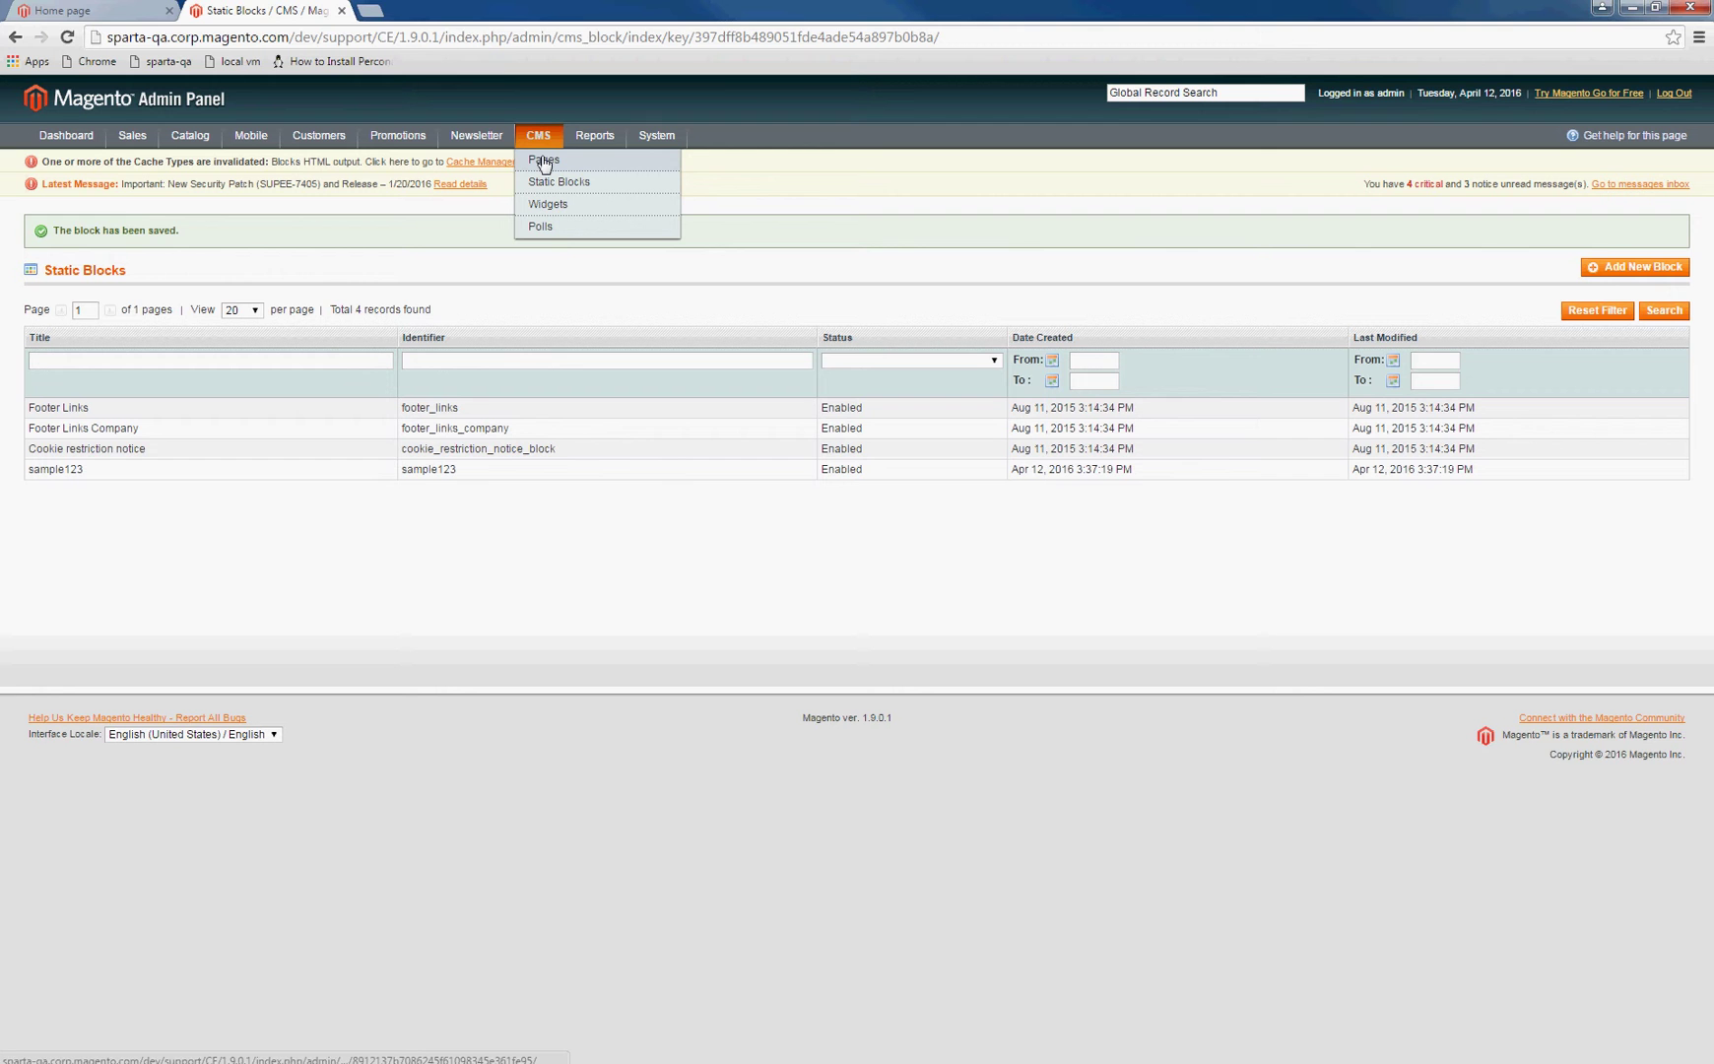
left_click(543, 164)
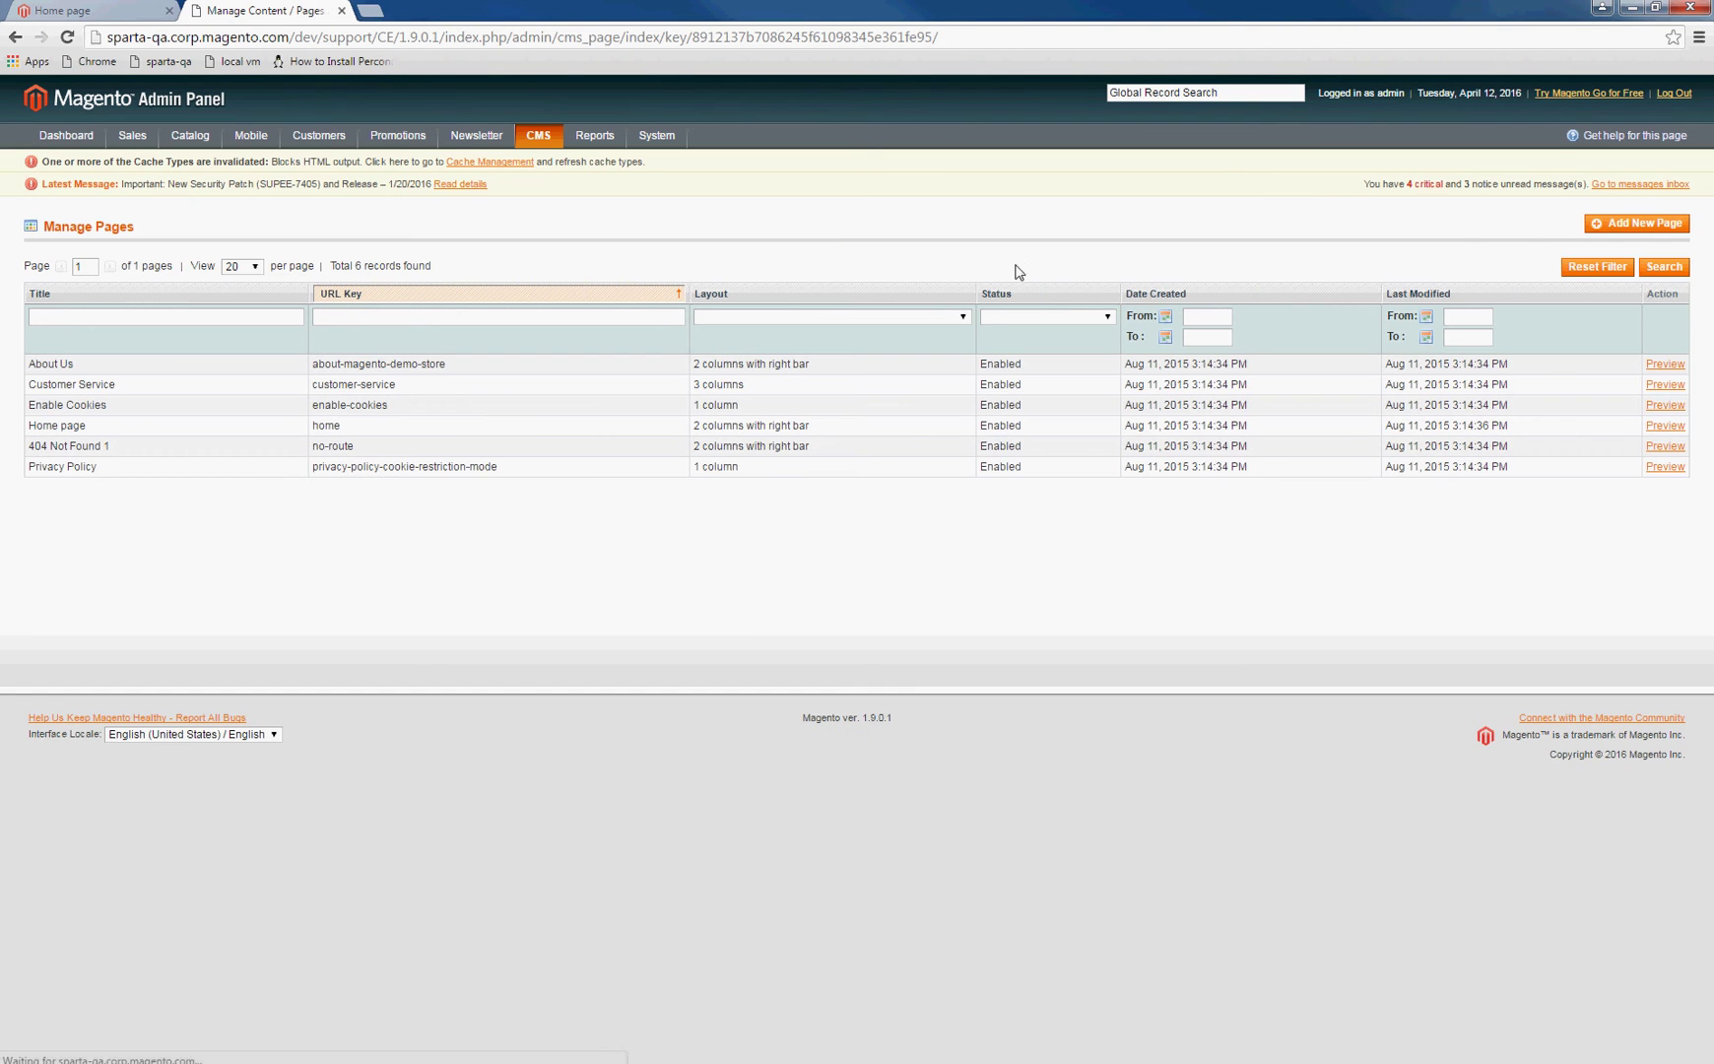
left_click(1612, 228)
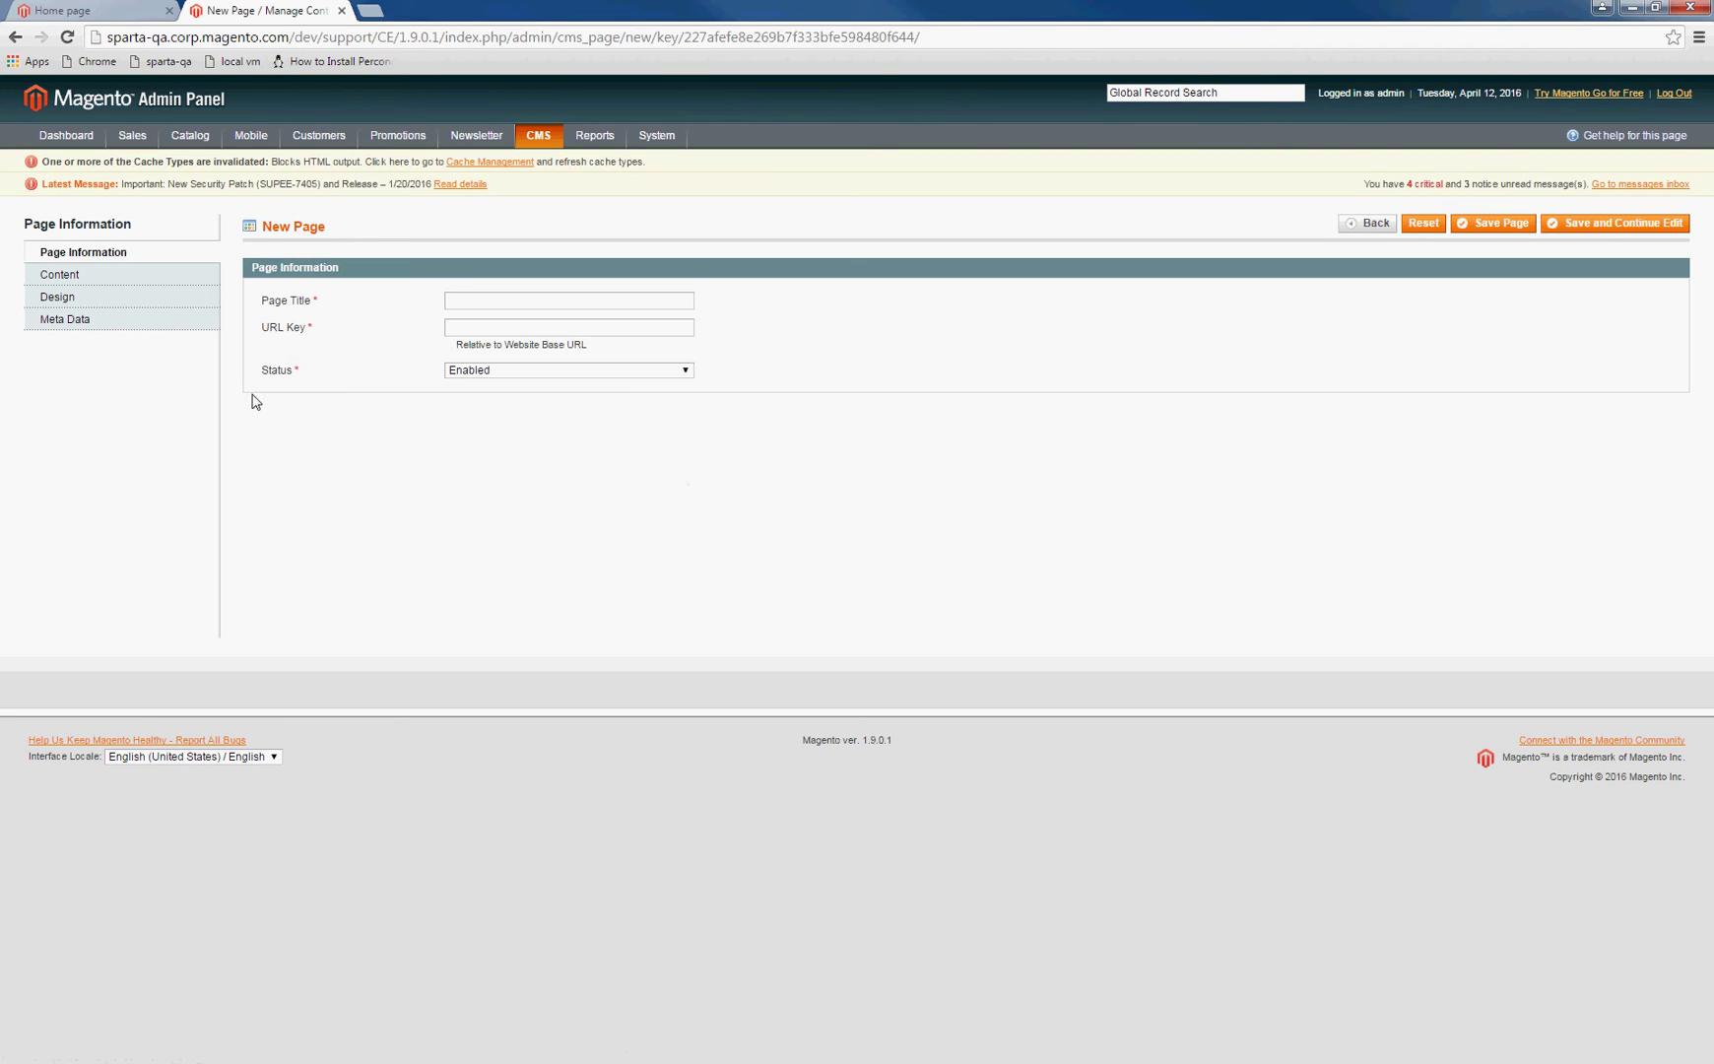
type("sample page")
key("Tab")
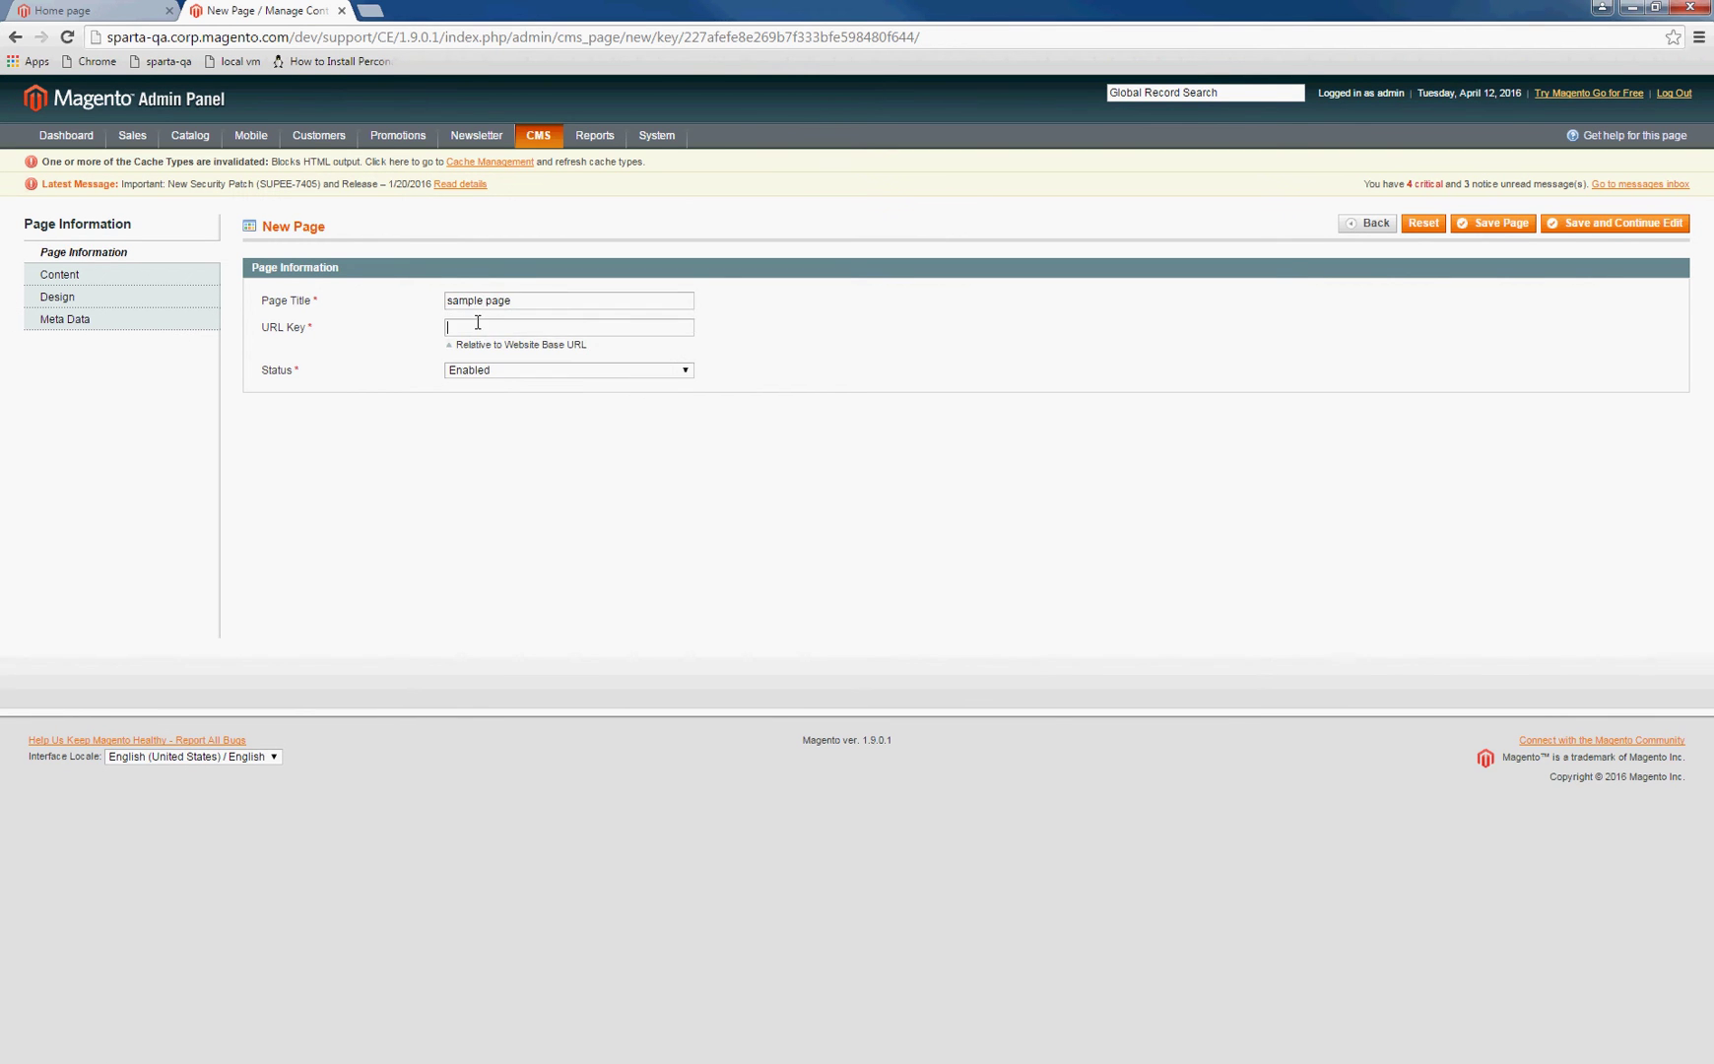
type("sample_page")
Insert a CMS Static Block widget that uses the sample123 block into the new page's content and save the page
left_click(111, 286)
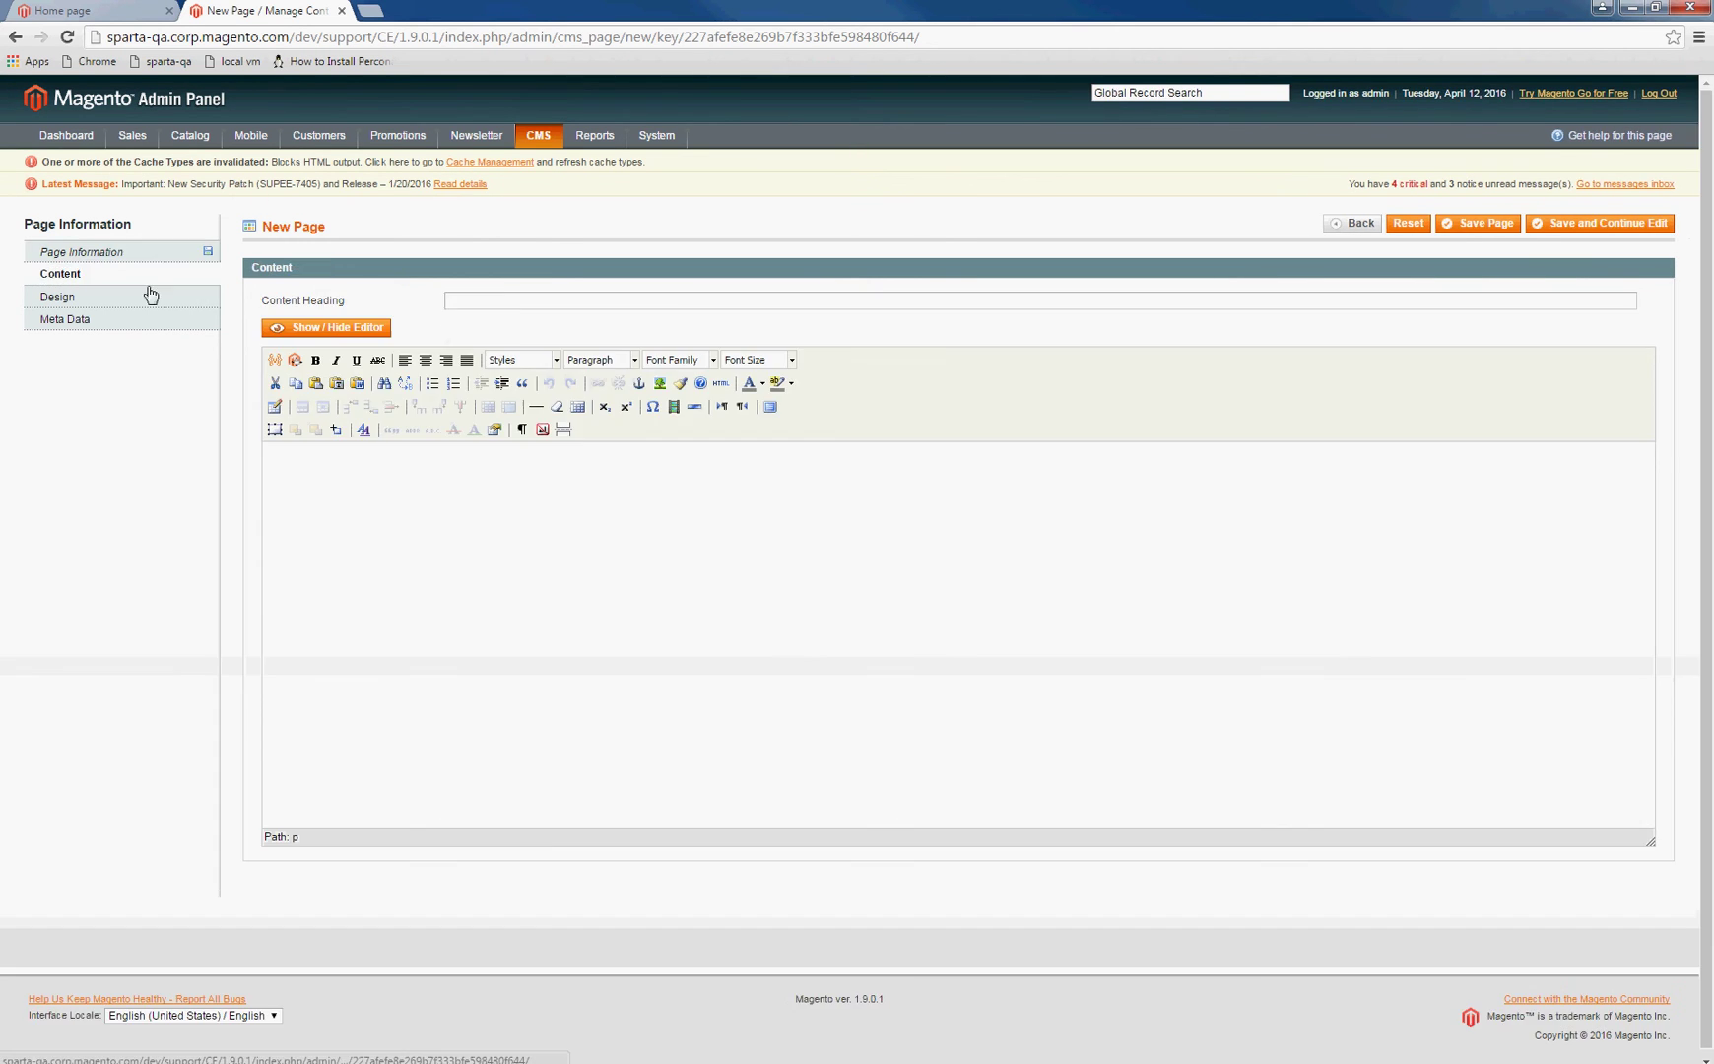
left_click(294, 361)
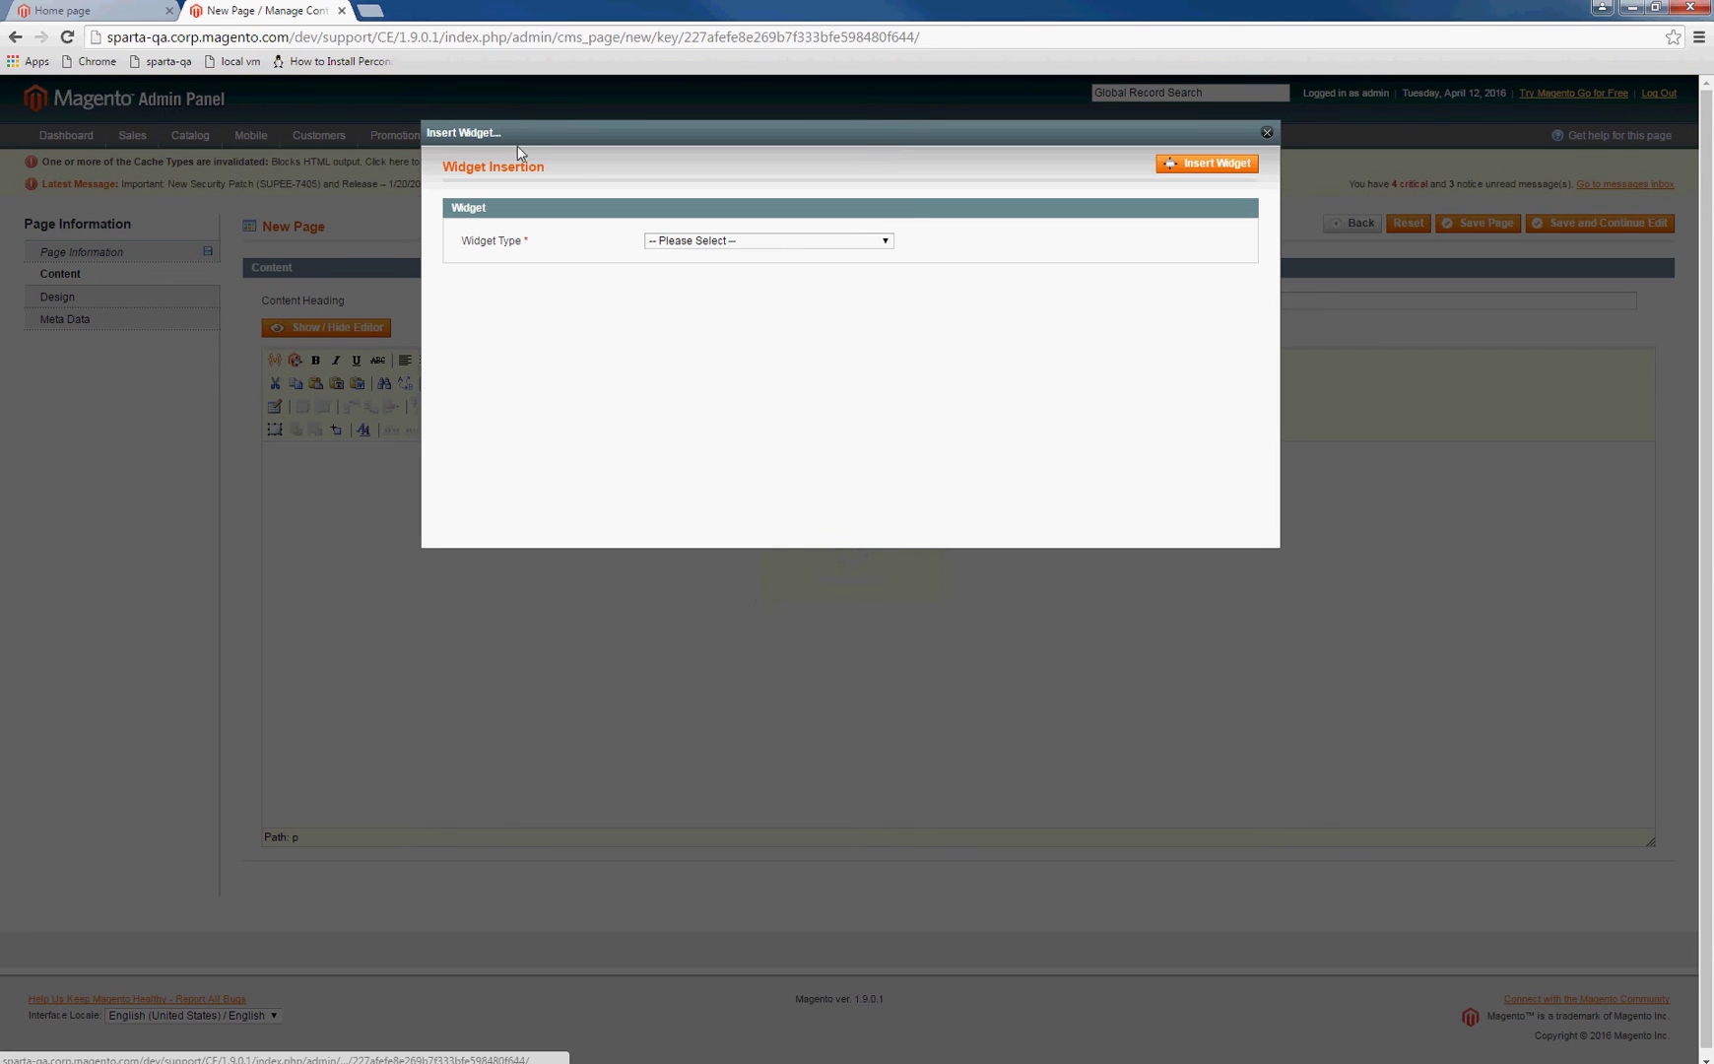
left_click(711, 244)
left_click(713, 284)
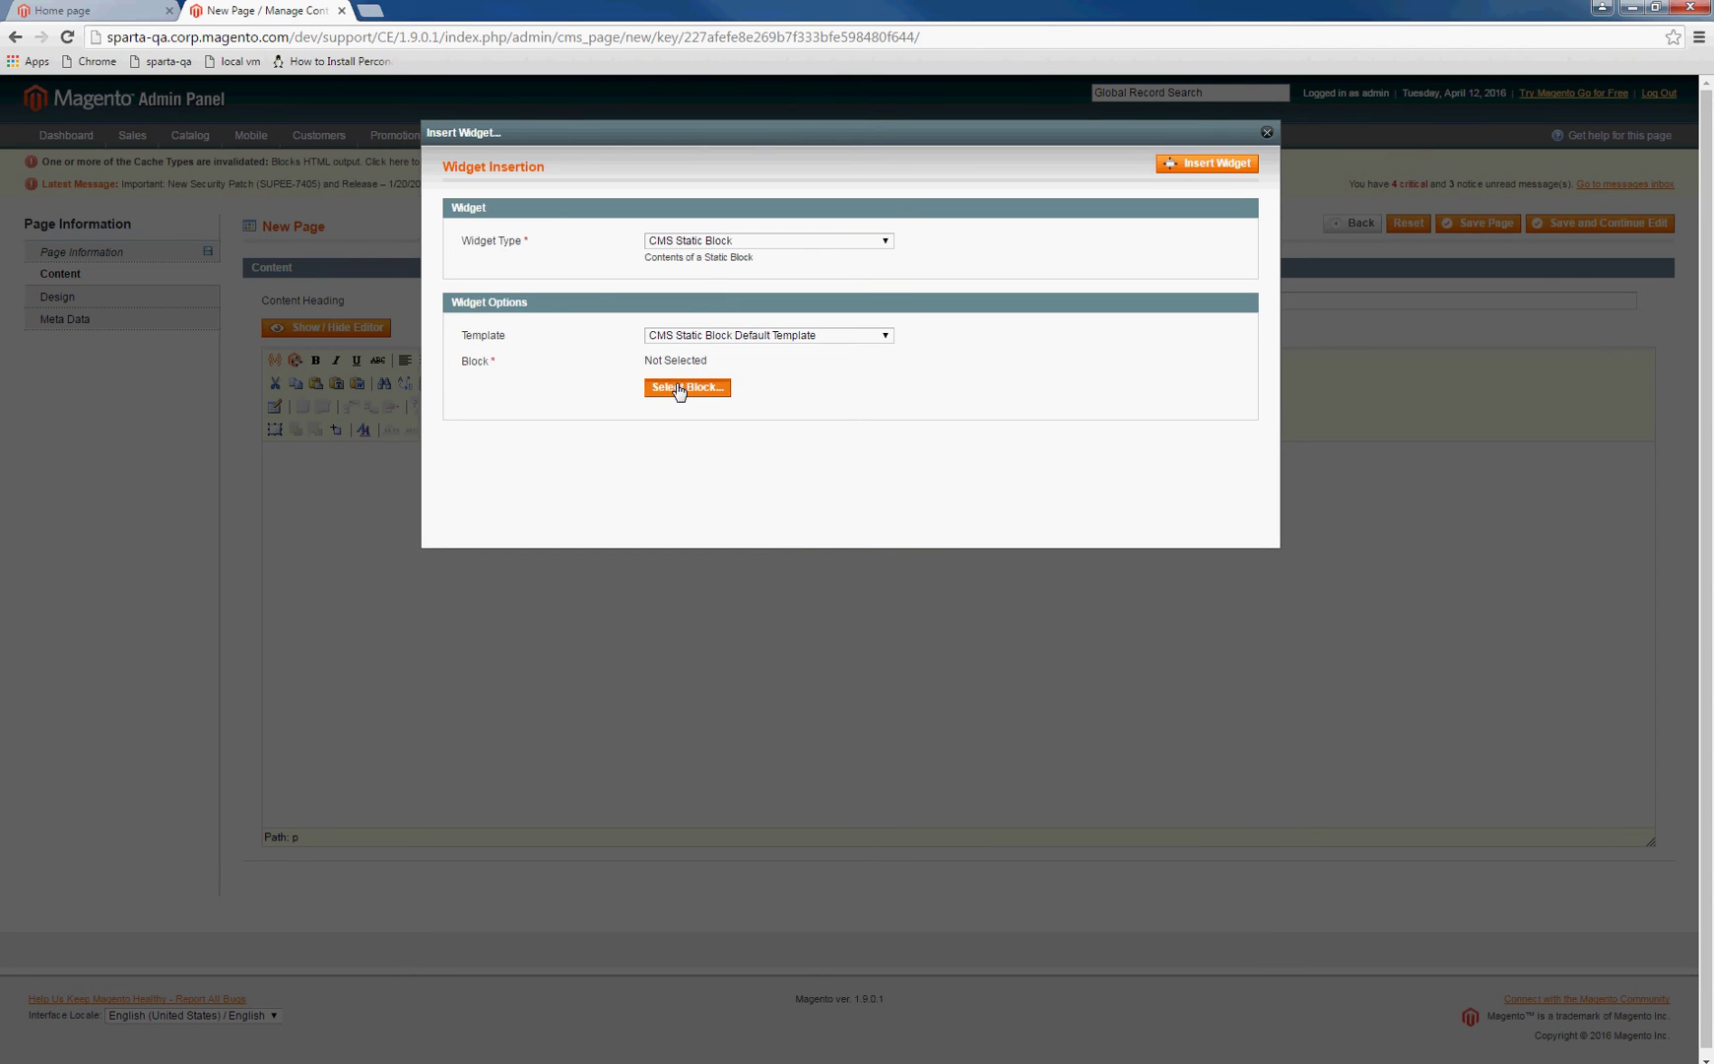
left_click(687, 387)
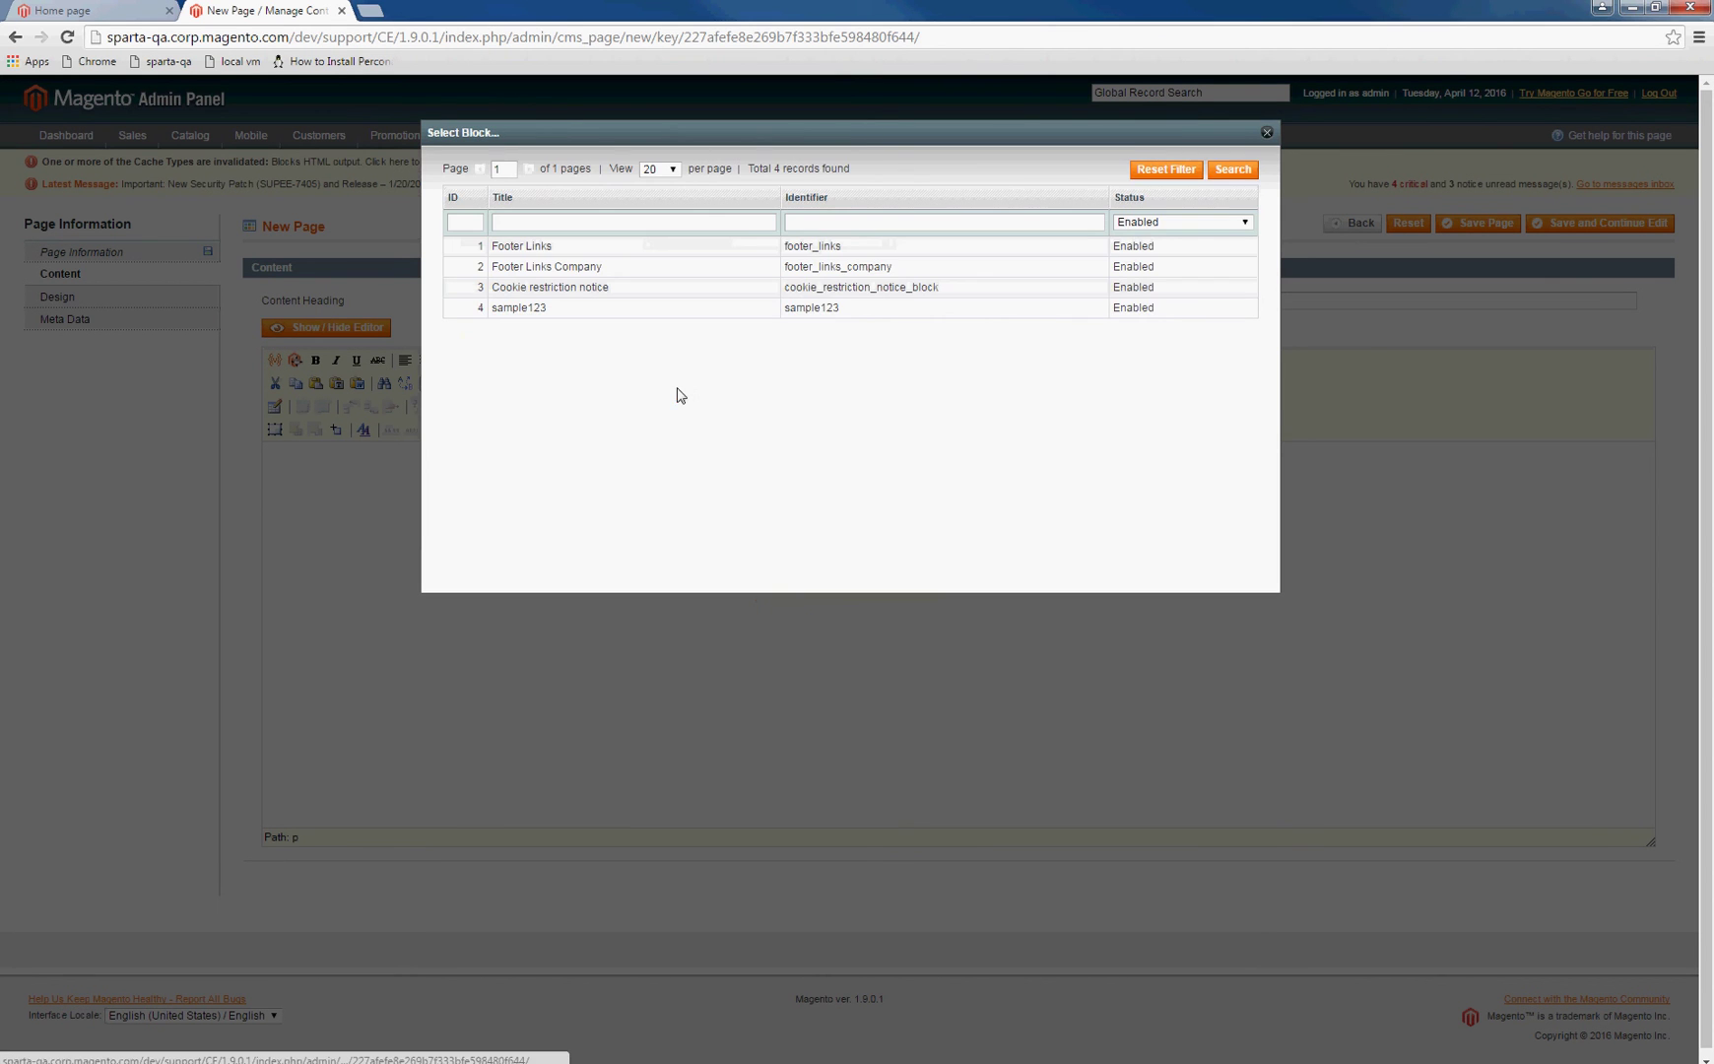
left_click(525, 310)
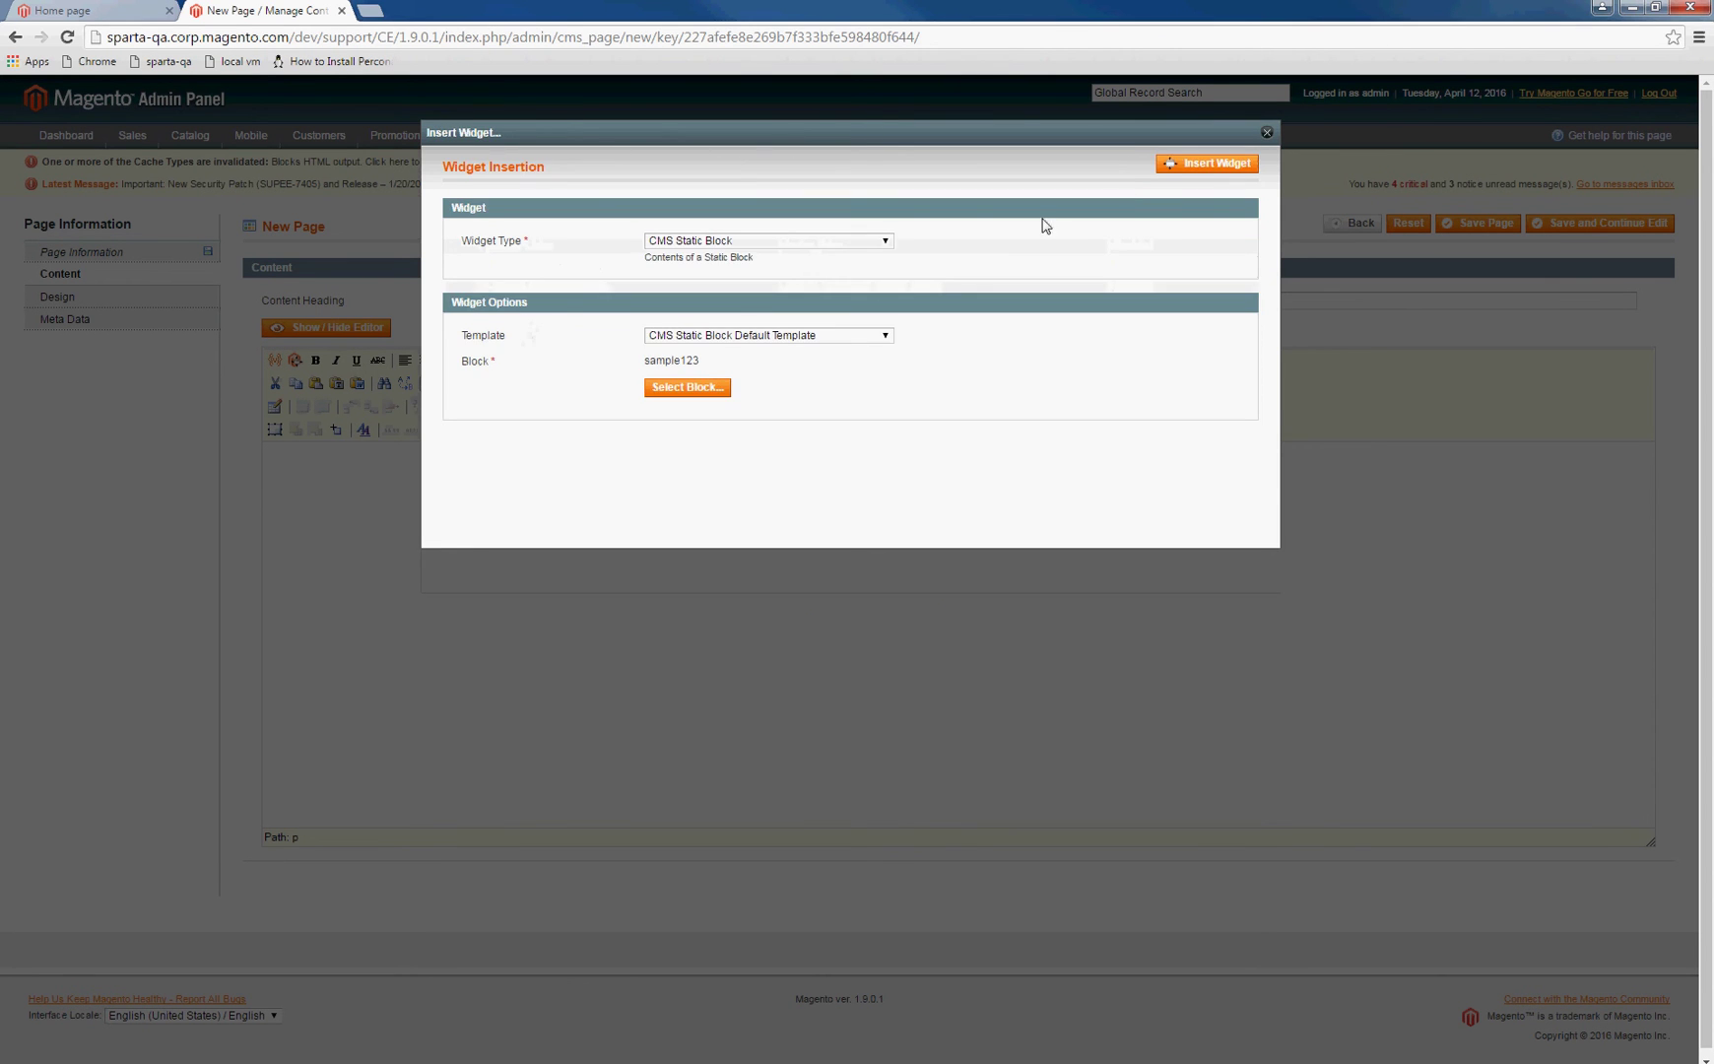
left_click(1177, 163)
type("cms block")
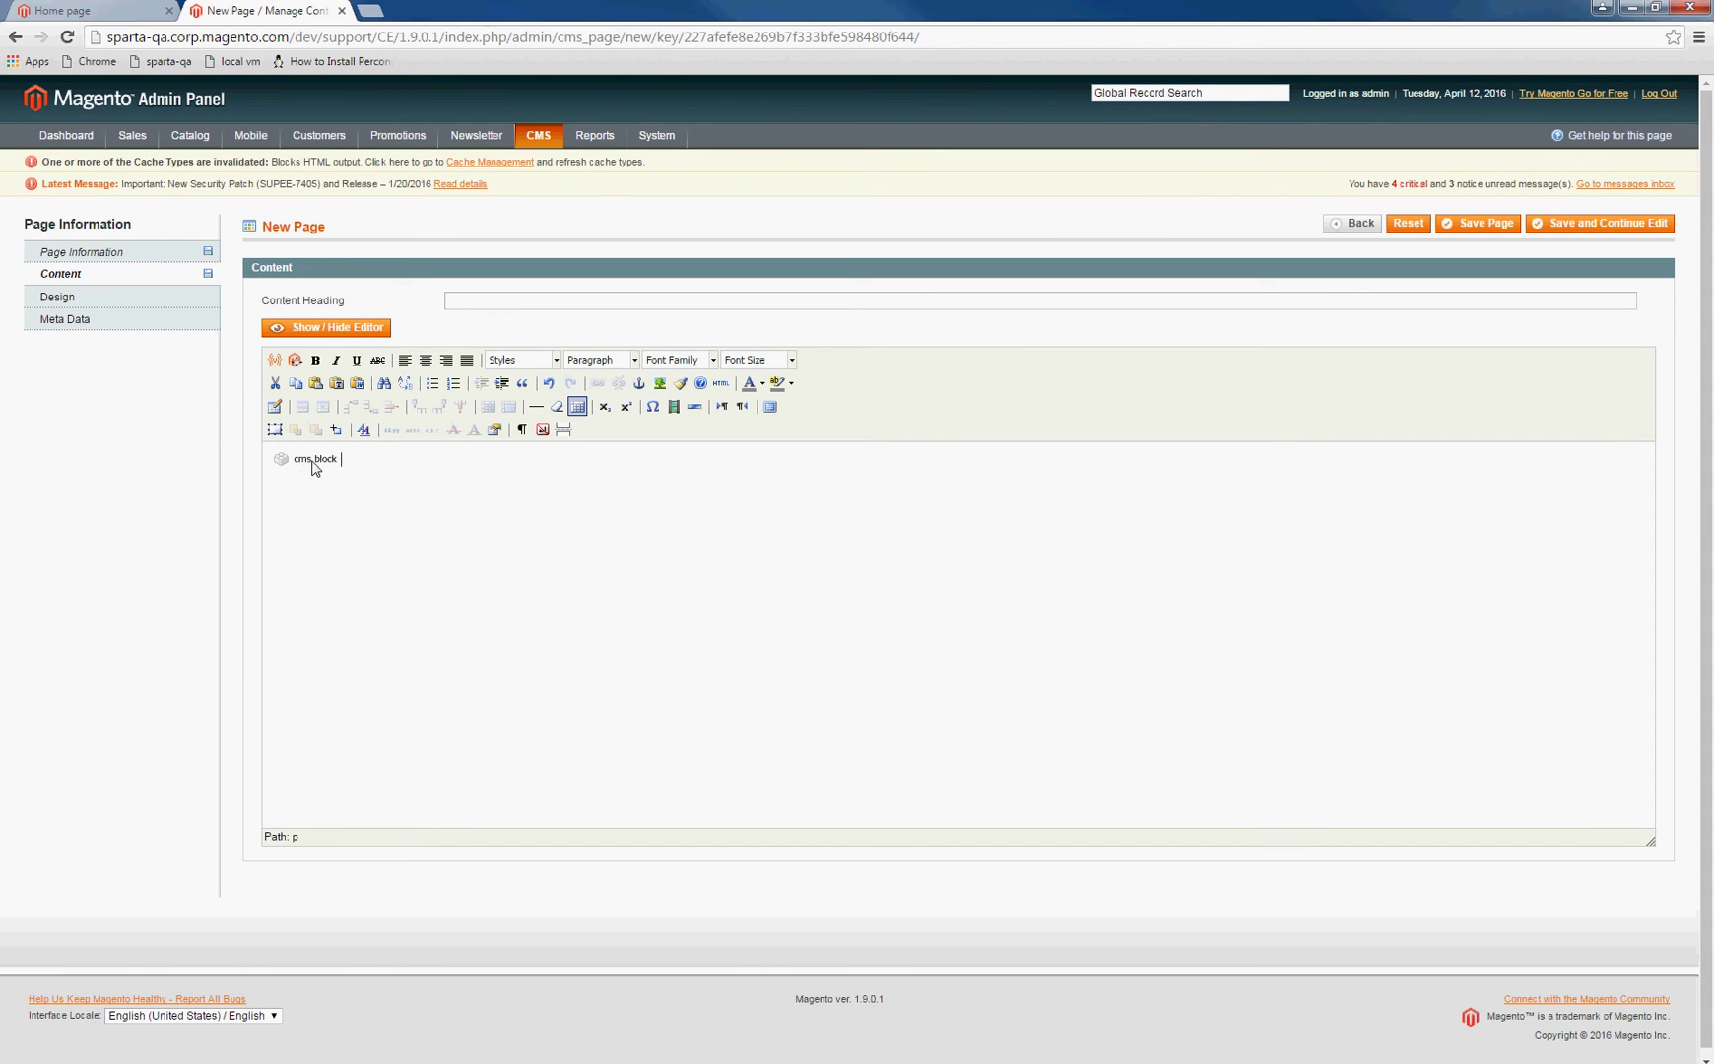
left_click(1482, 229)
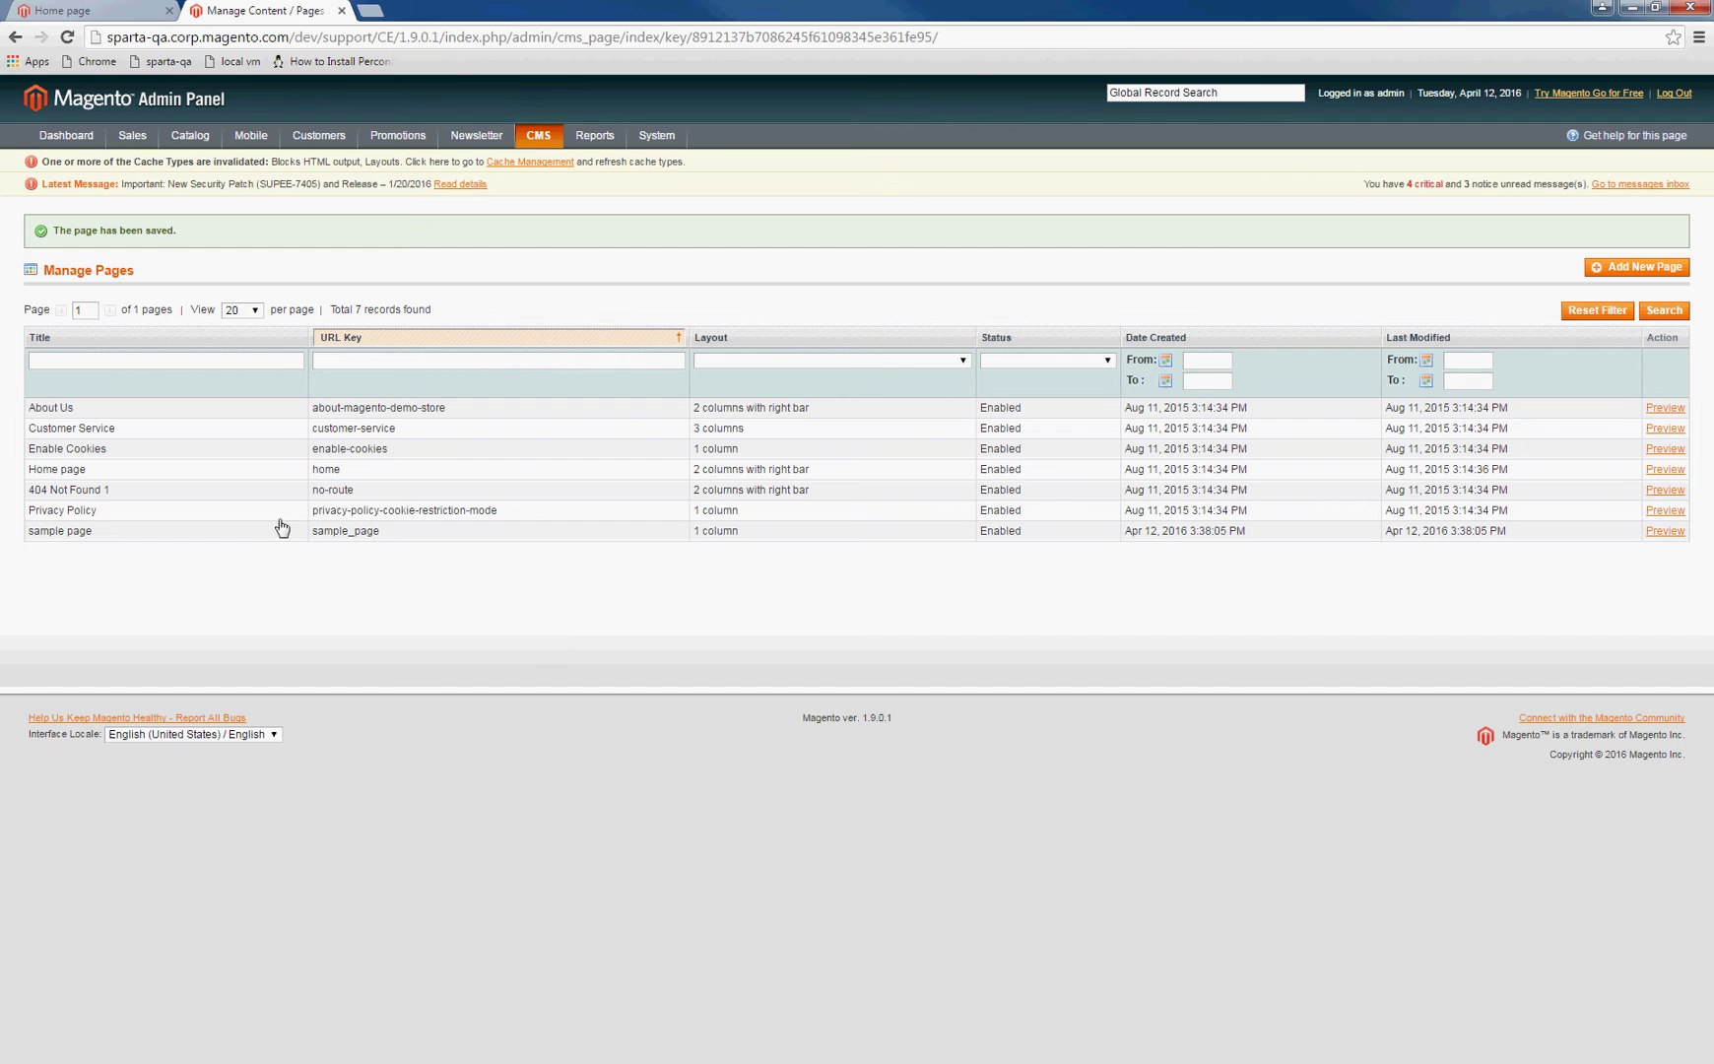
Open the saved "sample page" and examine its design settings, including the available custom themes and custom layouts
left_click(112, 543)
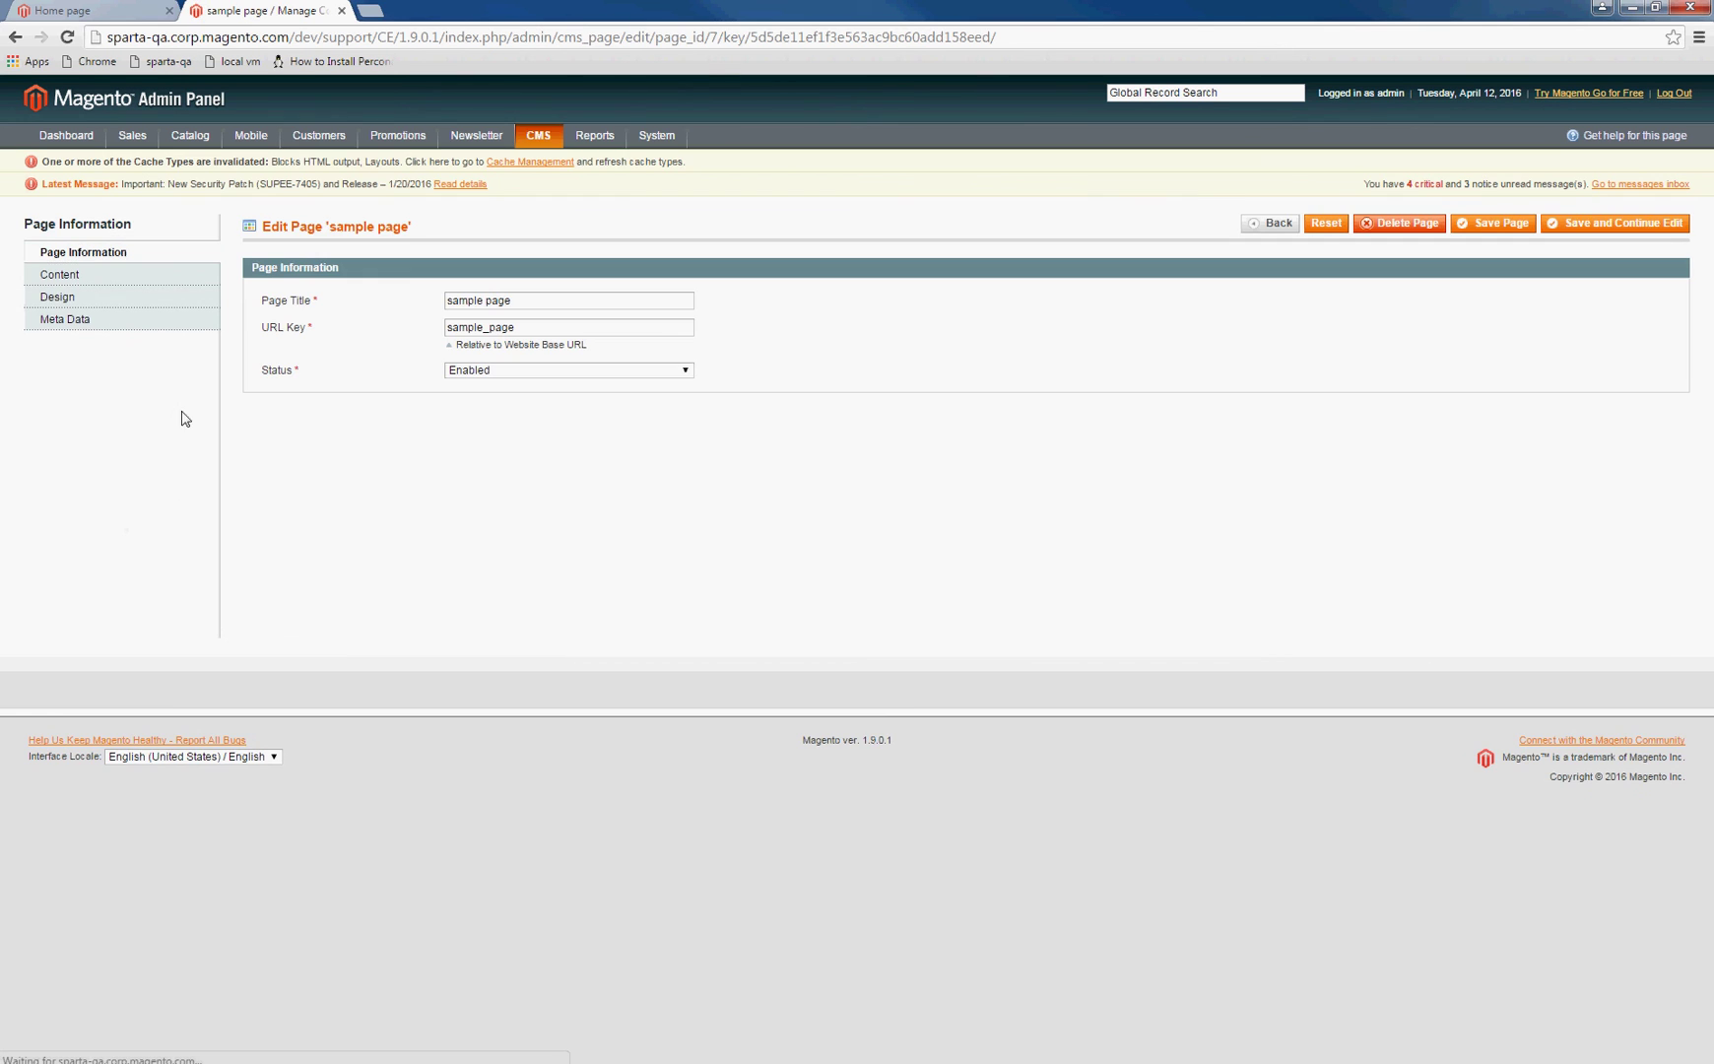
left_click(103, 303)
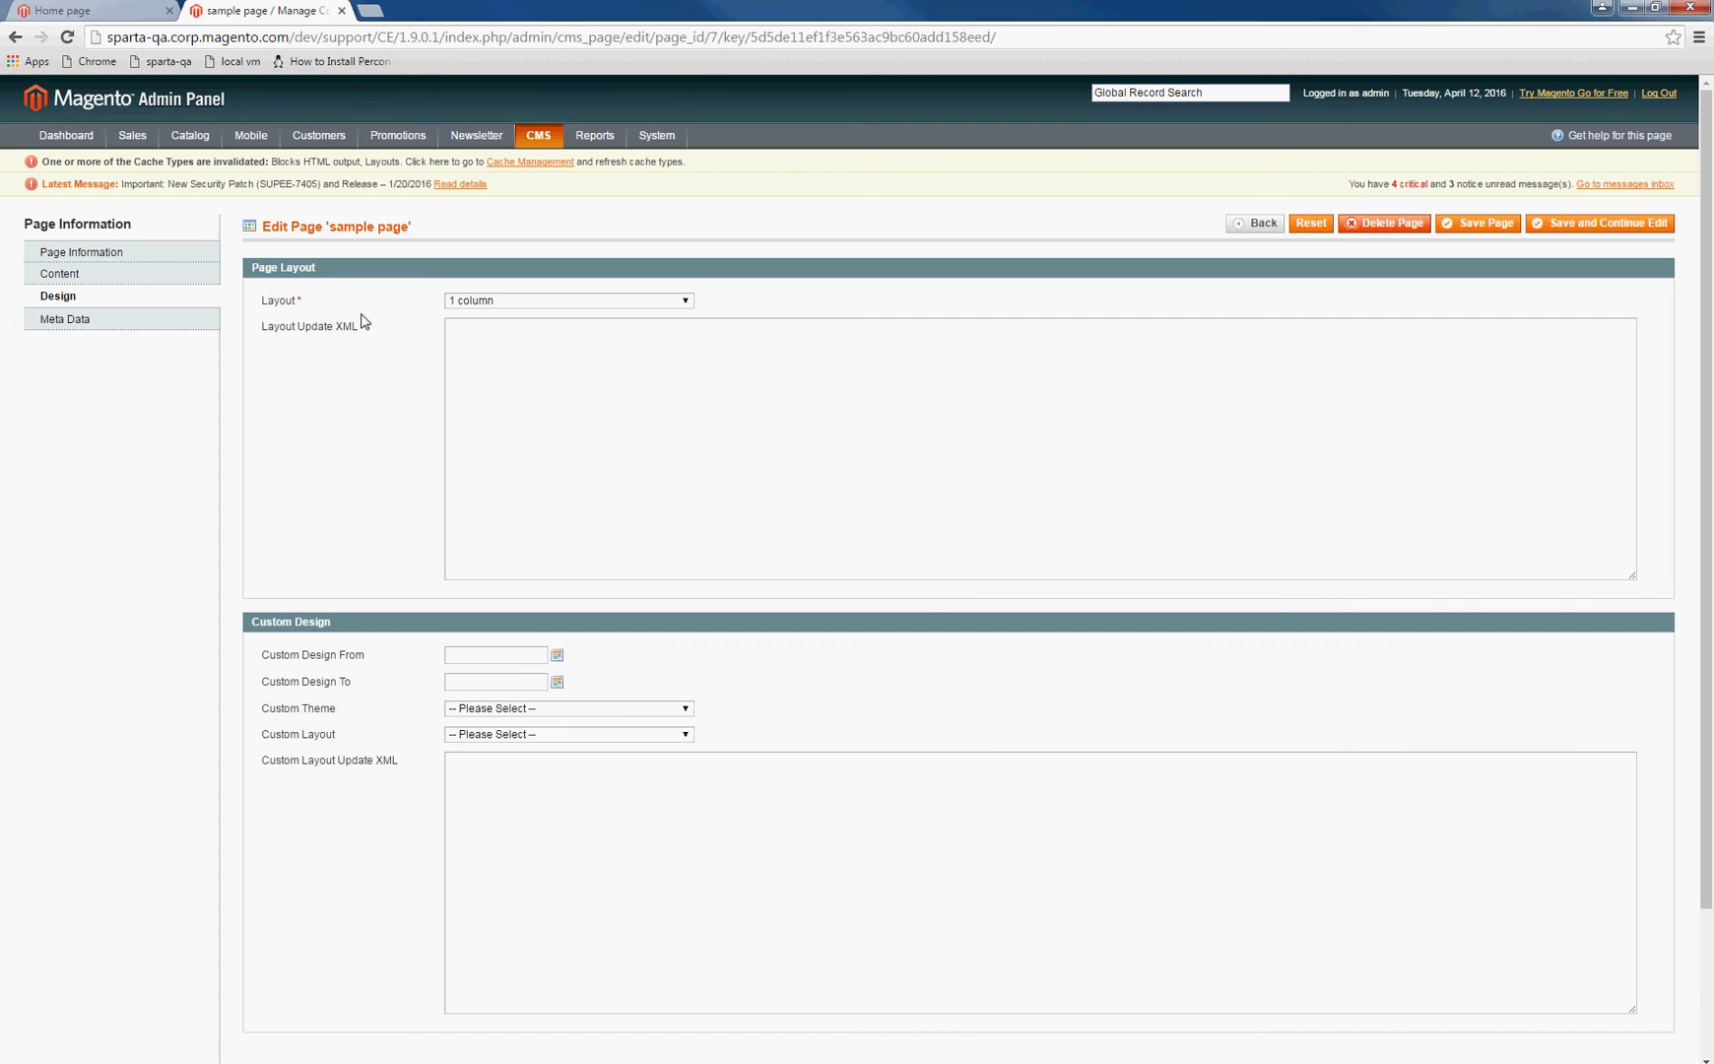
scroll(288, 292, "down", 3)
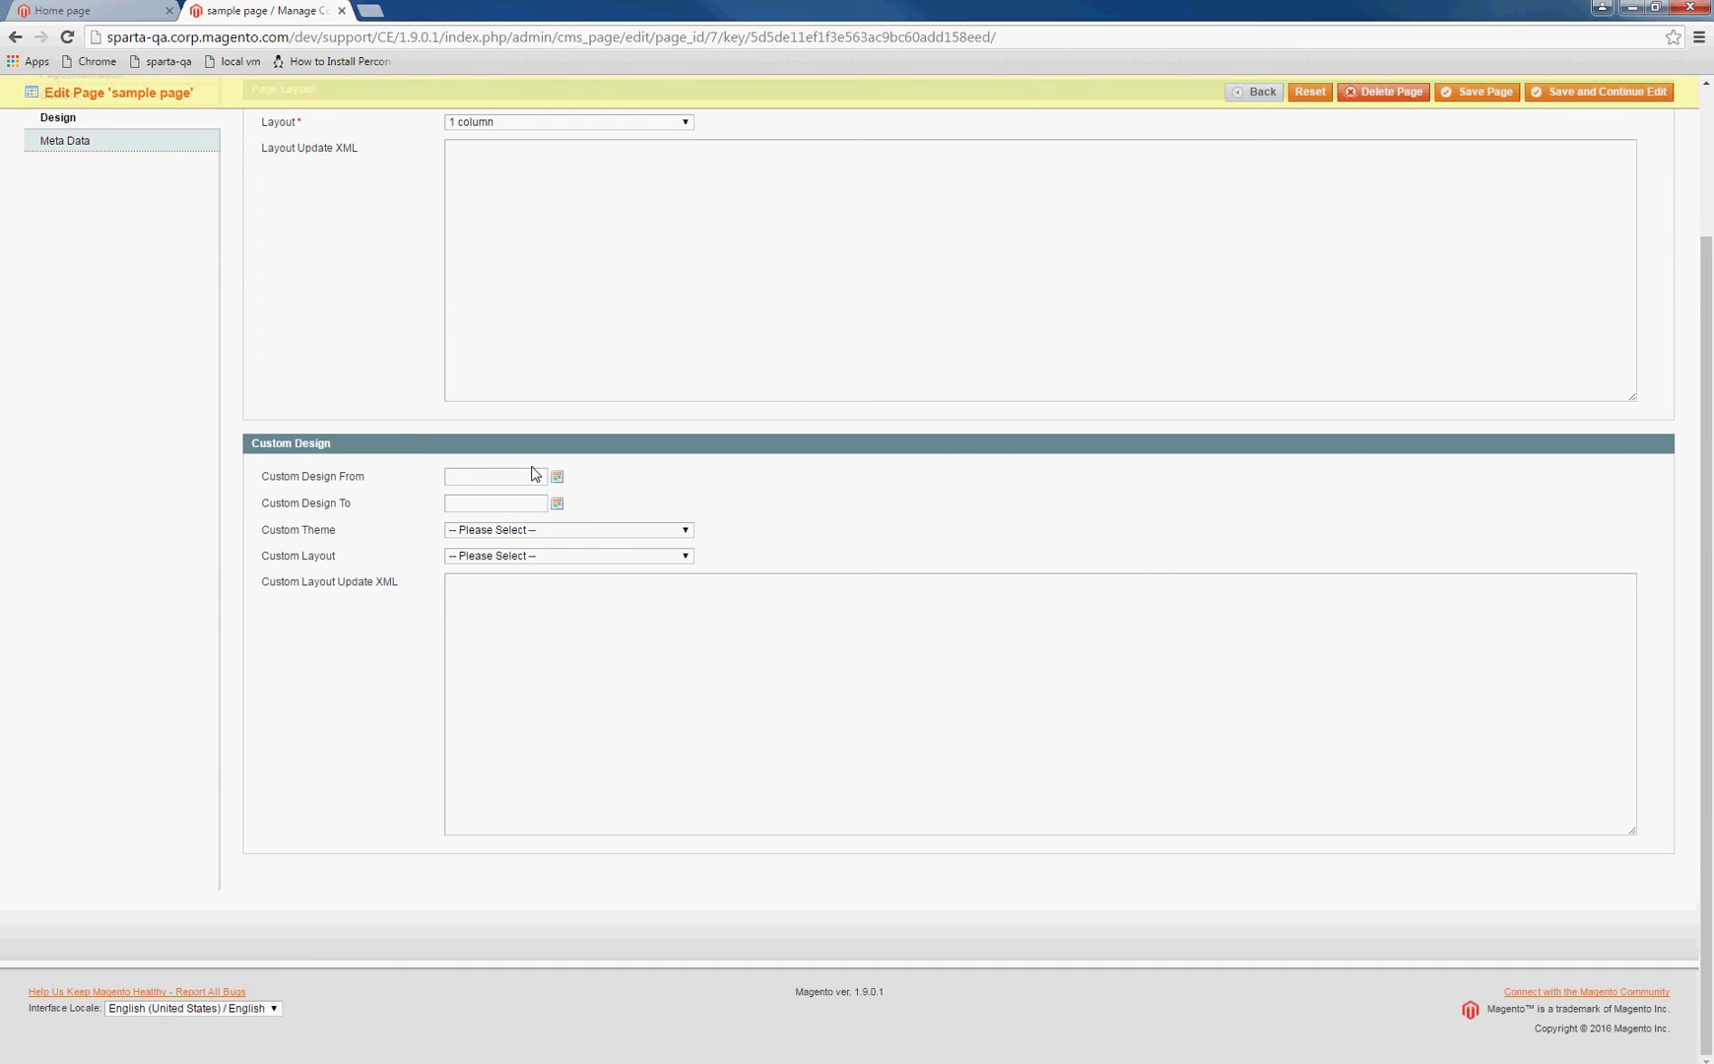
left_click(473, 533)
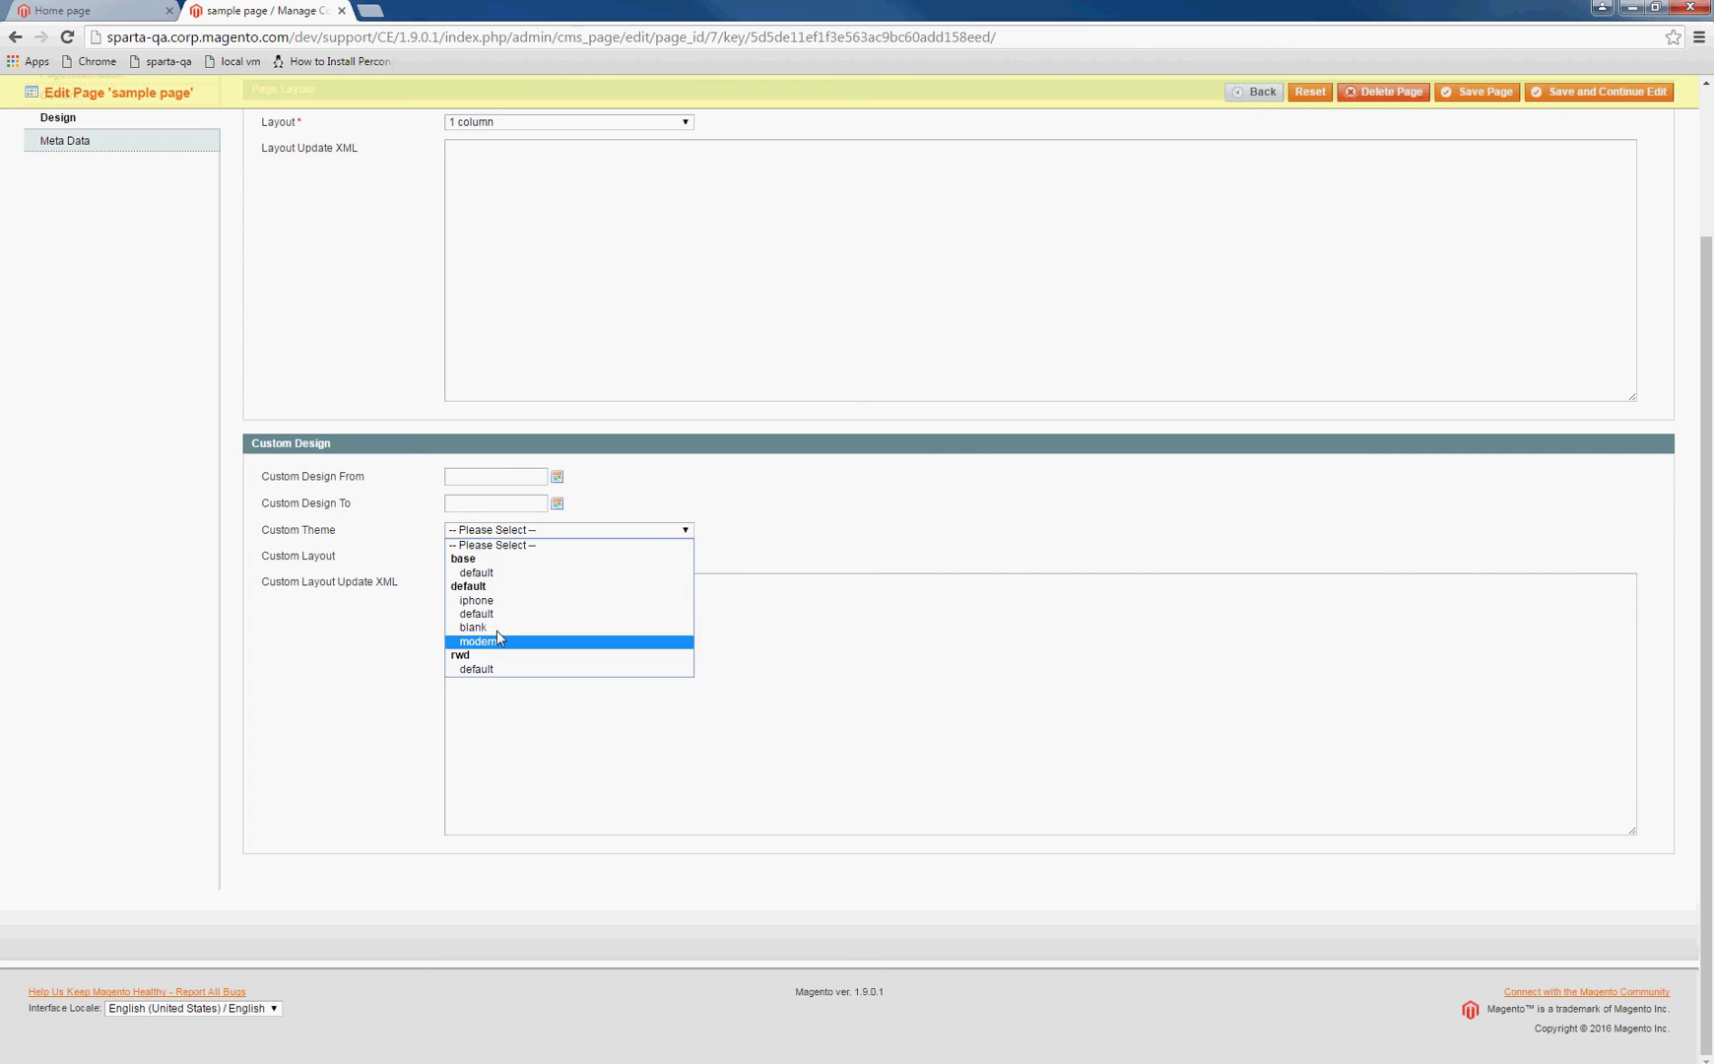
left_click(655, 478)
left_click(524, 558)
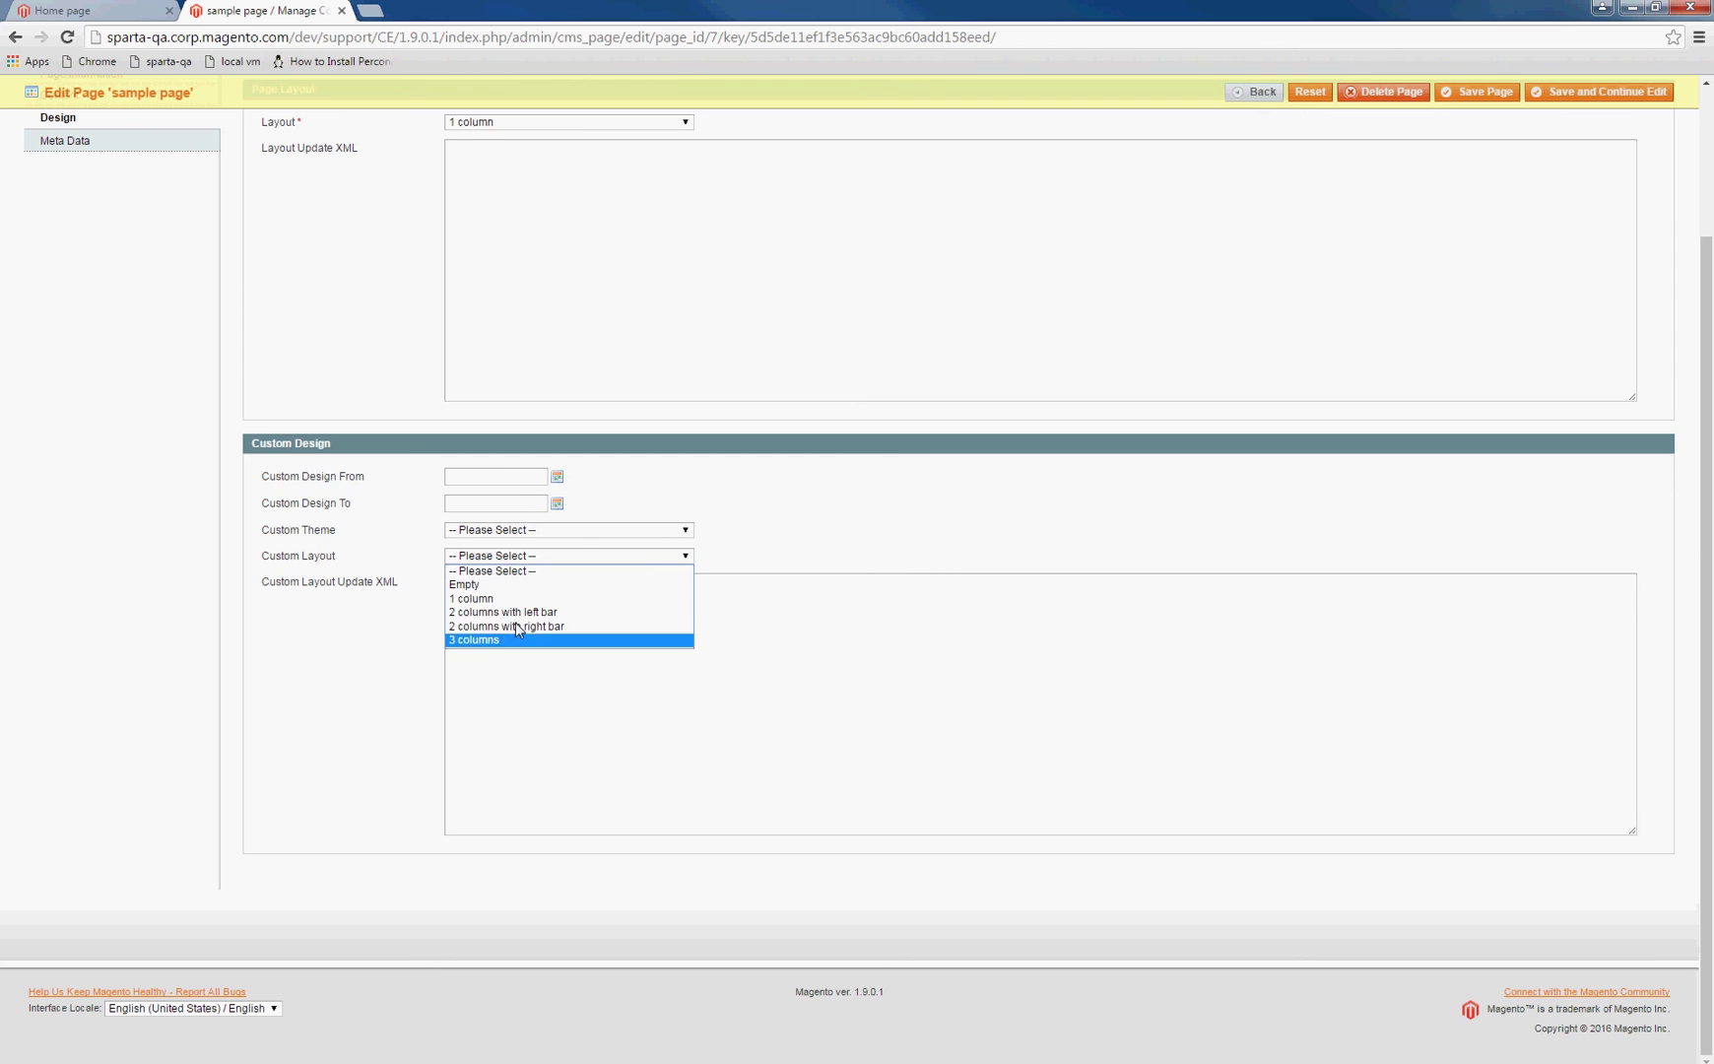
left_click(773, 531)
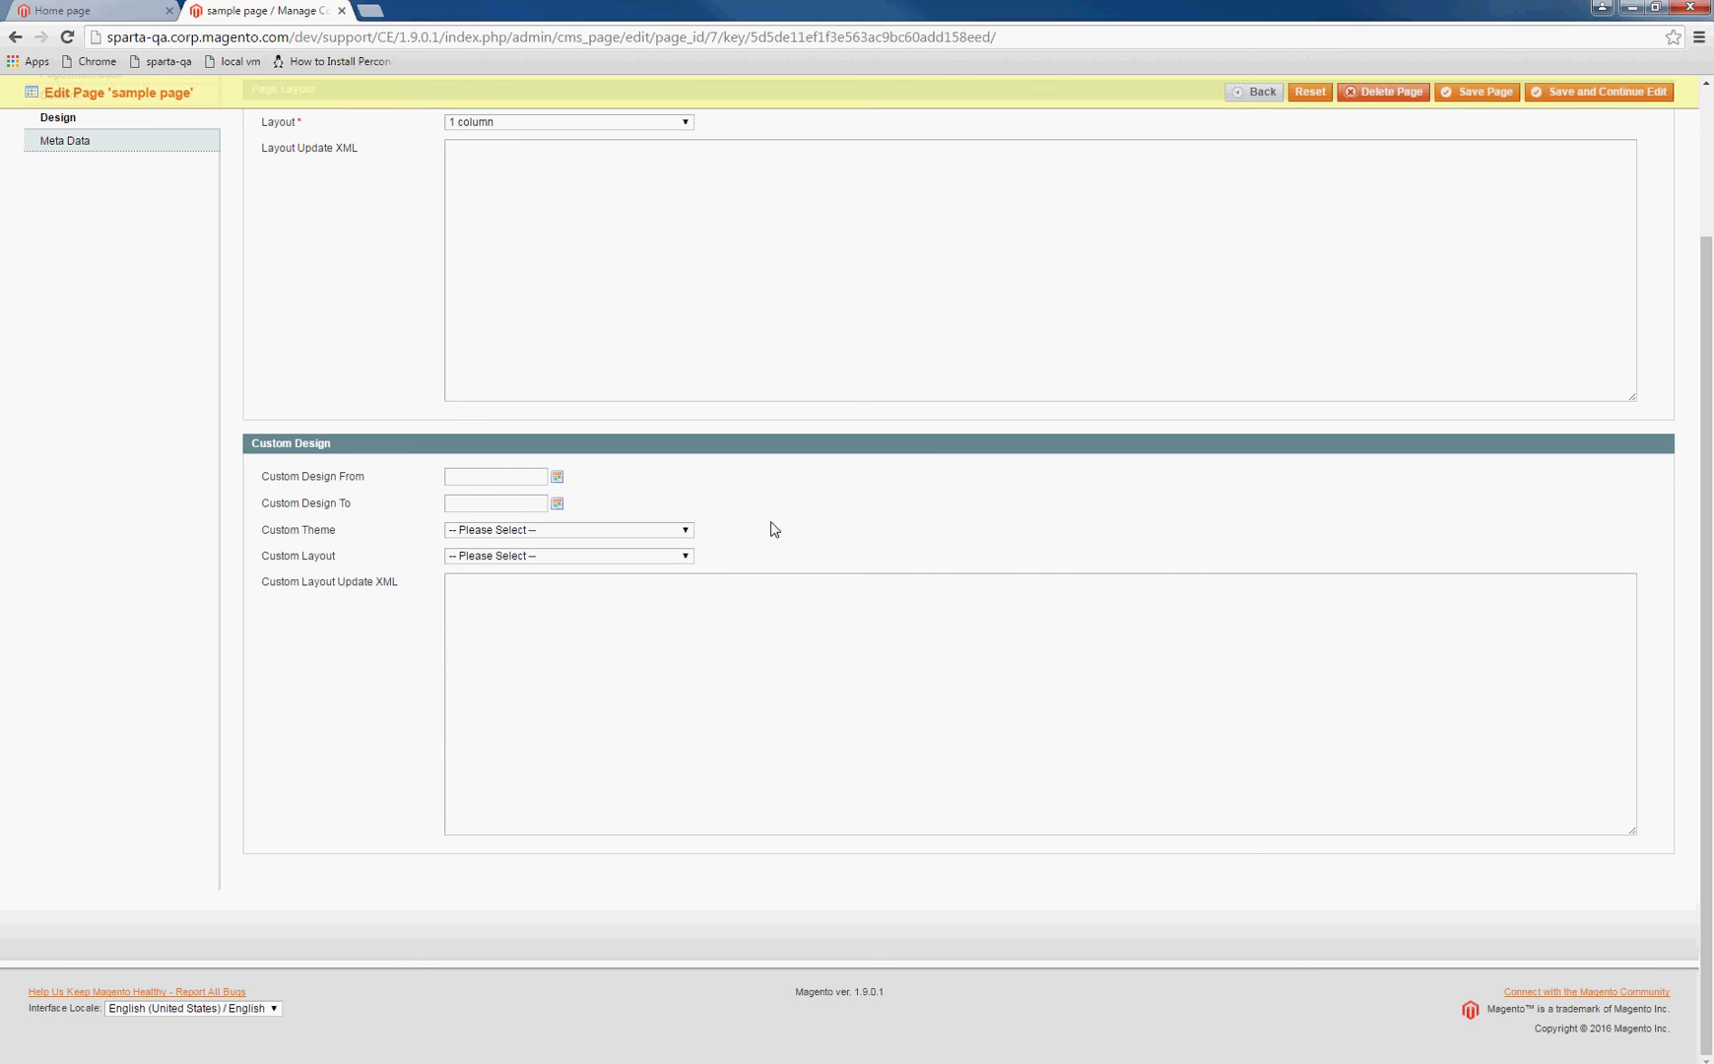
scroll(769, 557, "up", 3)
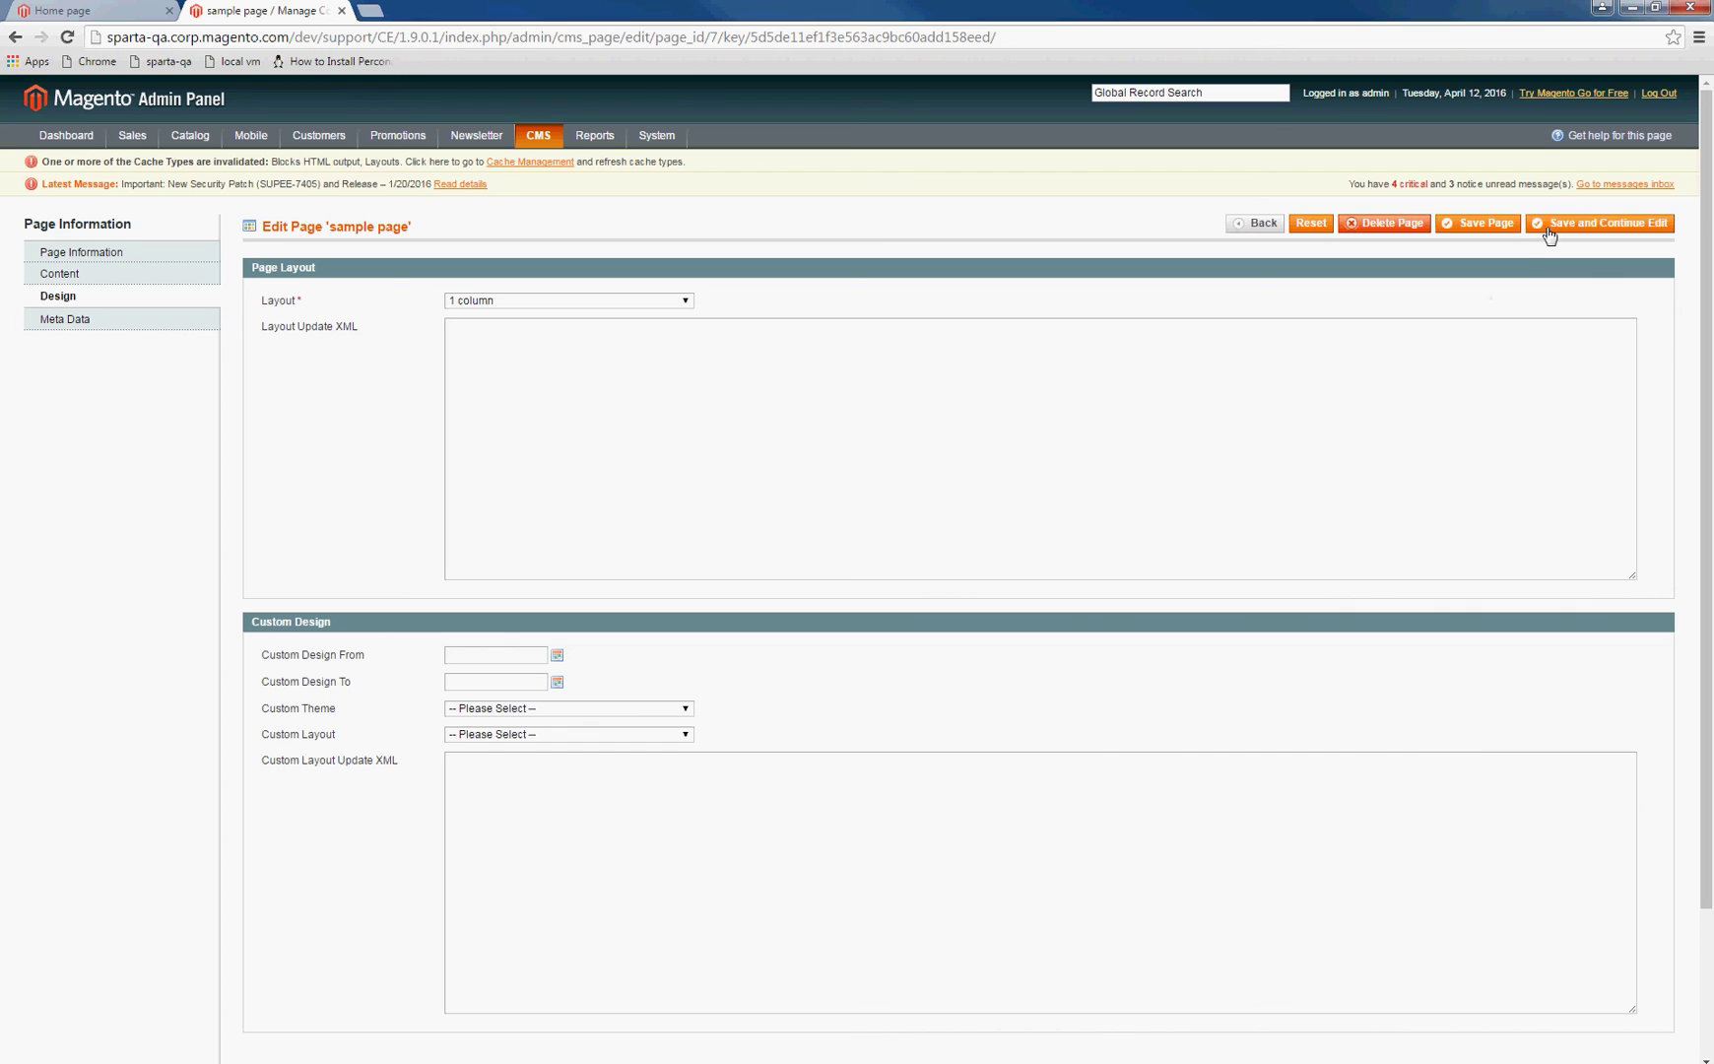
left_click(1293, 437)
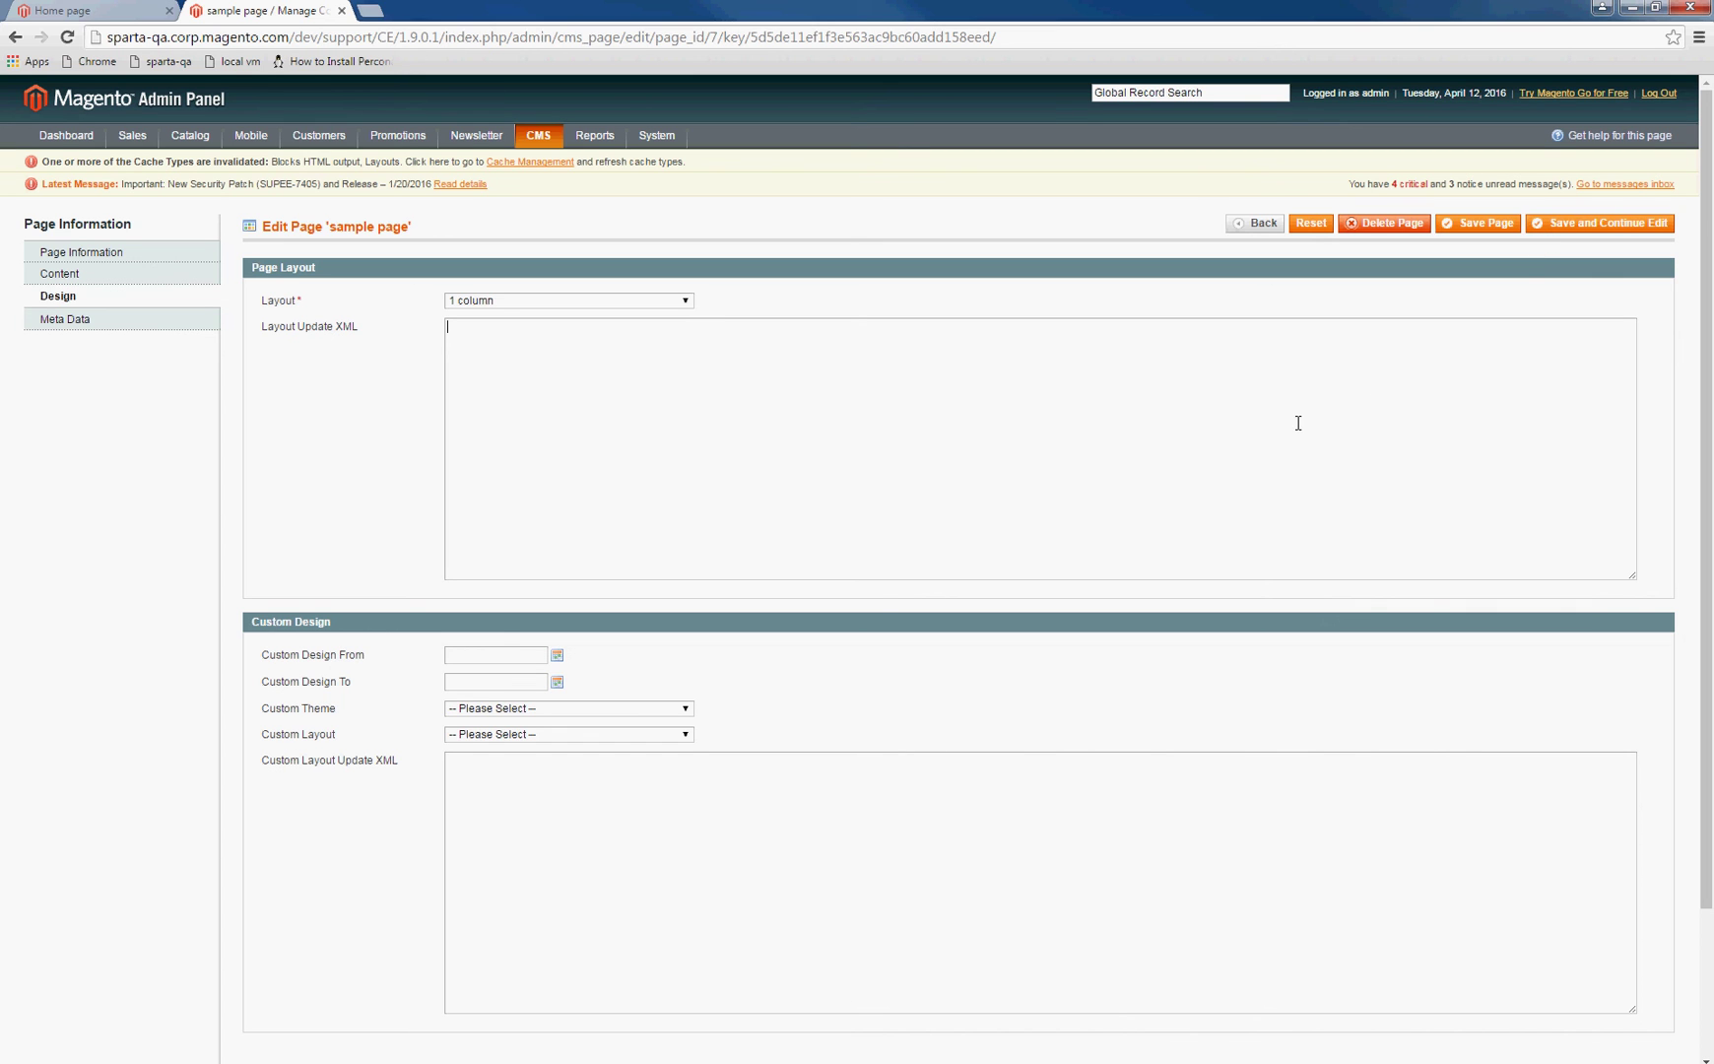